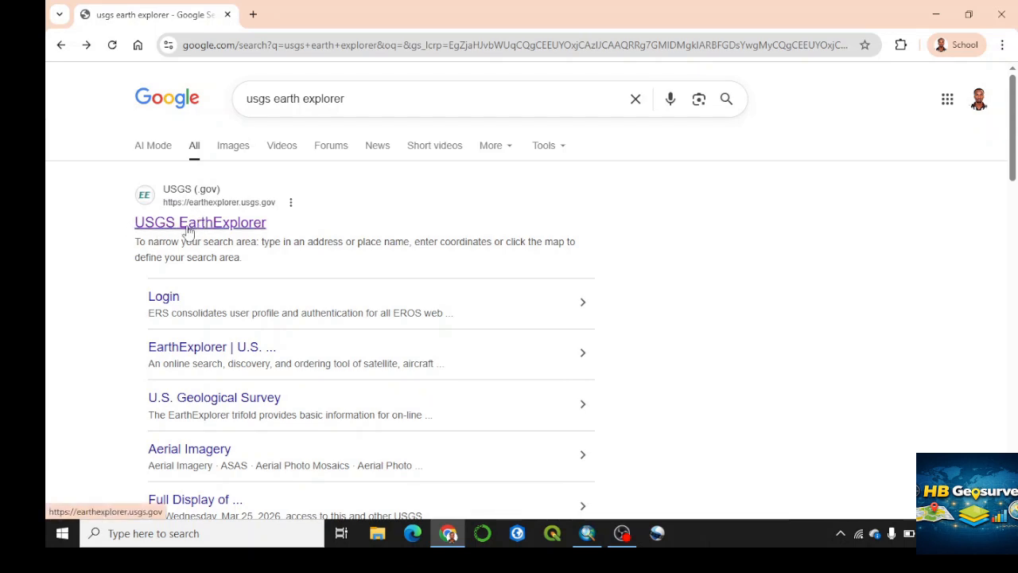
- Open the USGS EarthExplorer site and search for kayonza using the Address/Place (Google) geocoding method
left_click(188, 225)
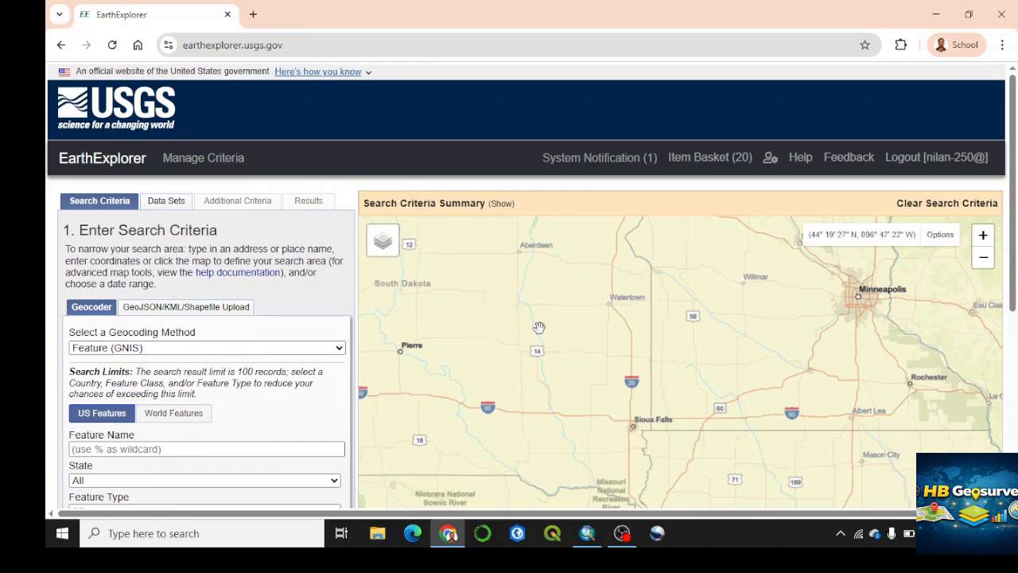
left_click(143, 347)
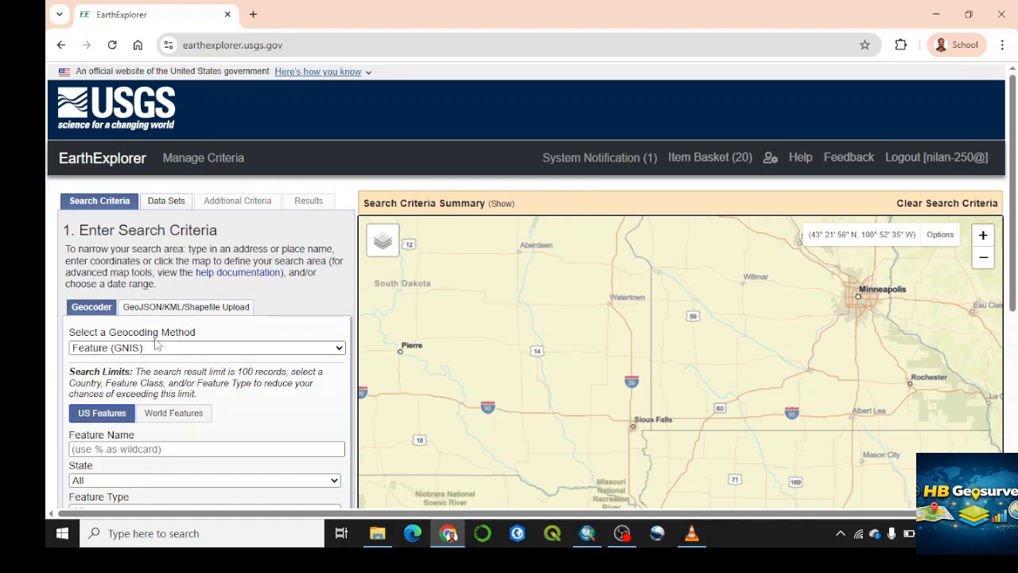
left_click(129, 347)
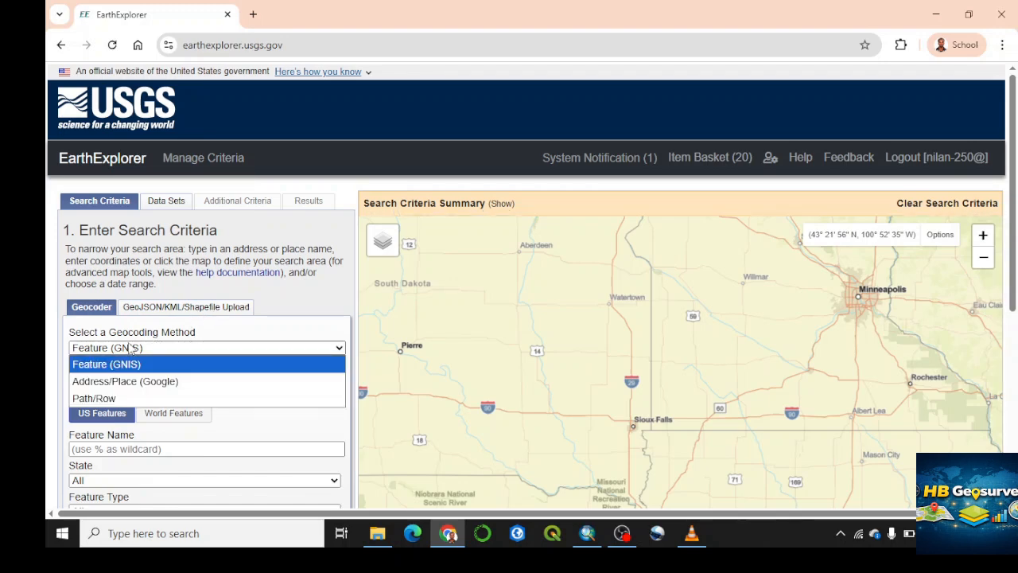
left_click(136, 386)
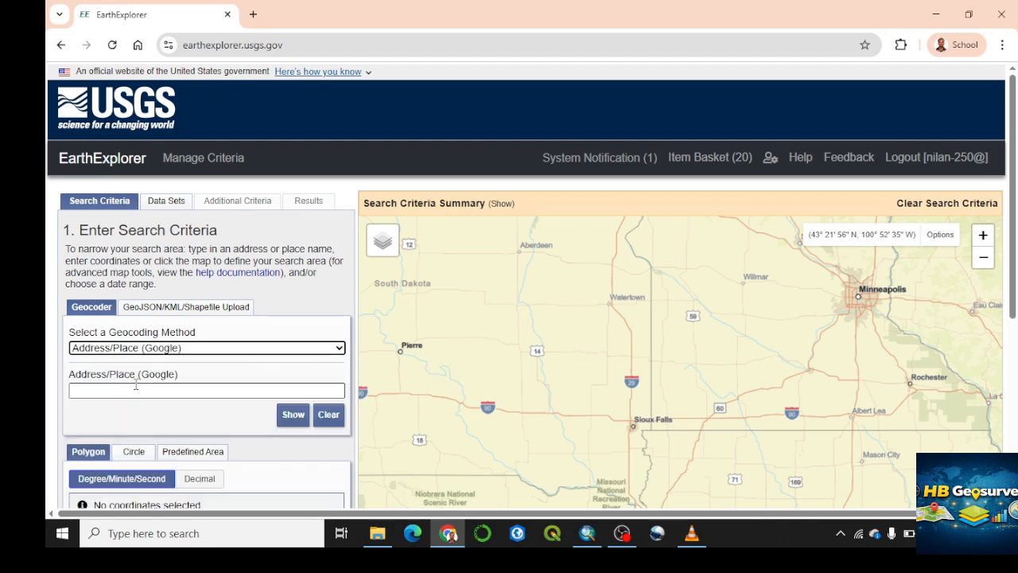
left_click(131, 390)
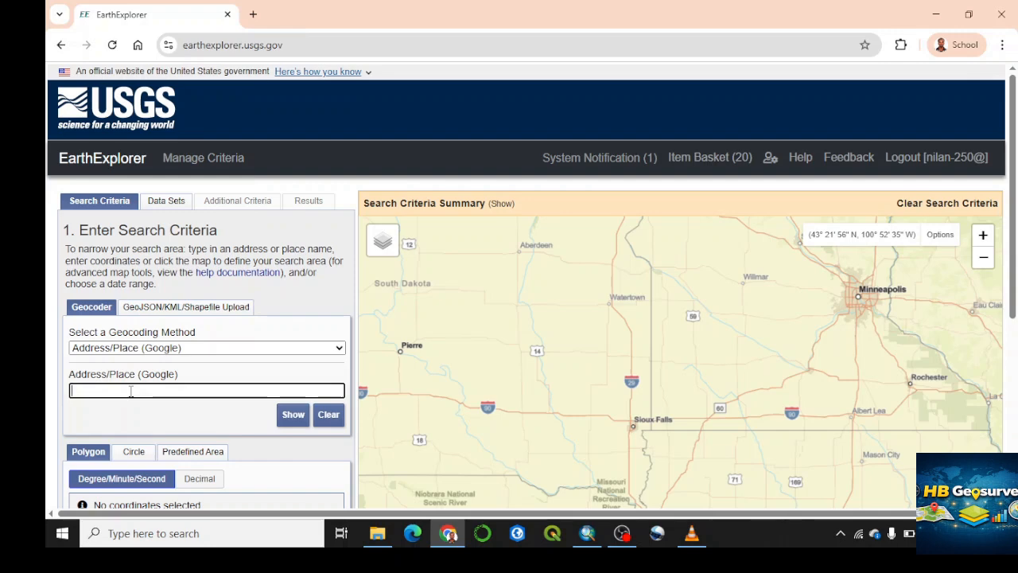
type("kayonza")
left_click(288, 416)
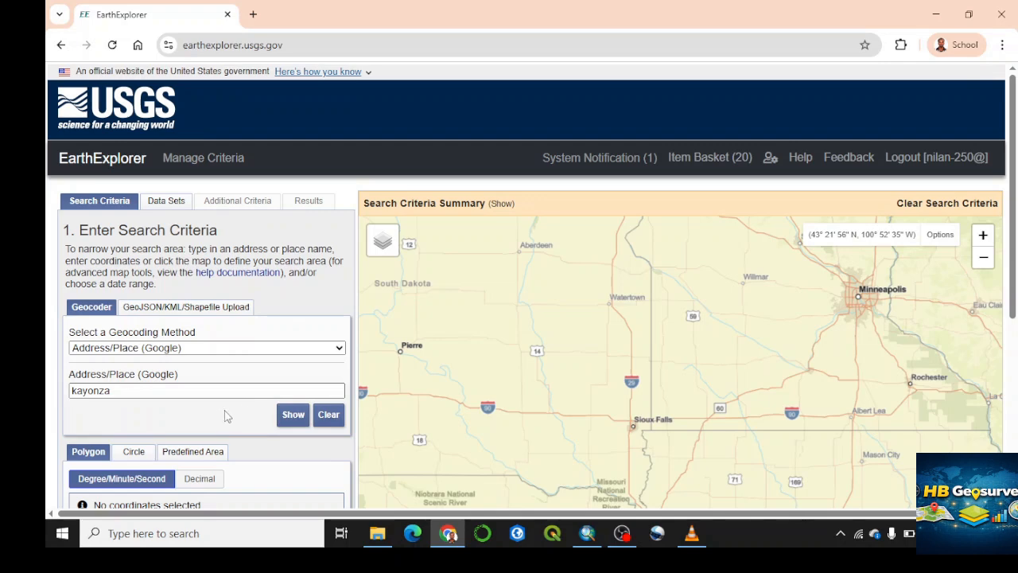
- Add the Kayonza, Rwanda result as the area-of-interest coordinate and switch the basemap to ESRI World Imagery
scroll(206, 452, "down", 1)
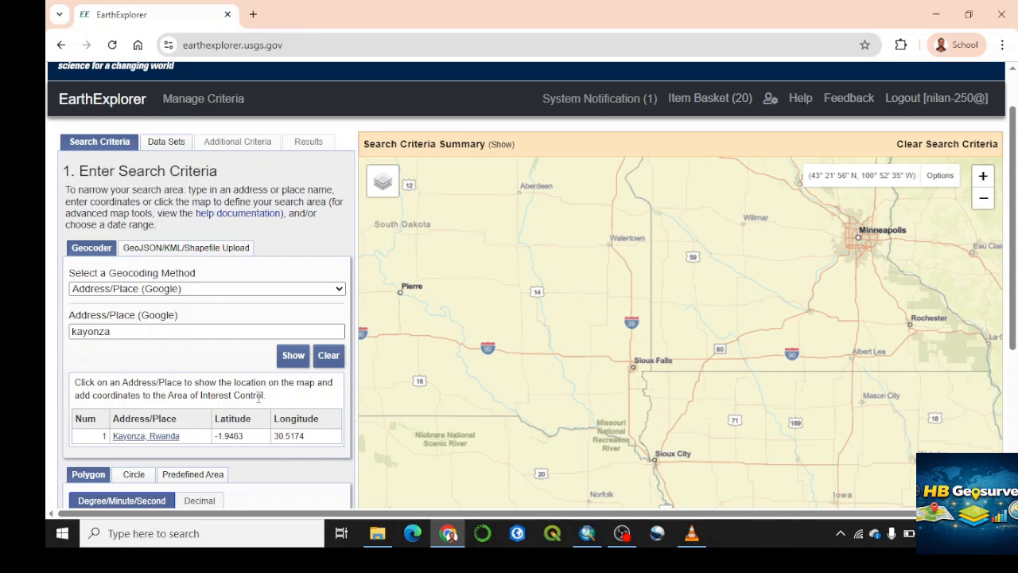
left_click(141, 436)
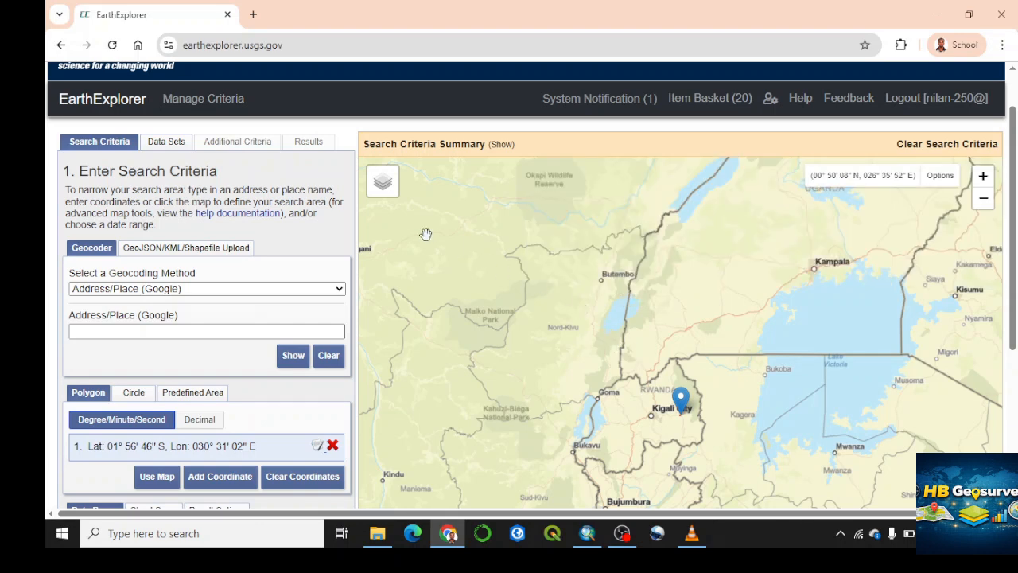
mouse_move(390, 191)
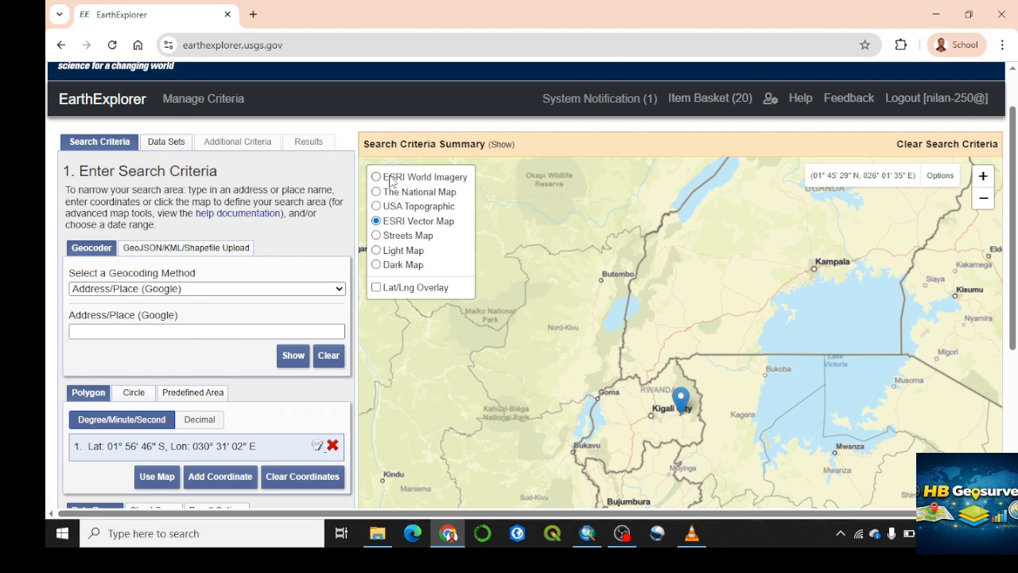
left_click(390, 178)
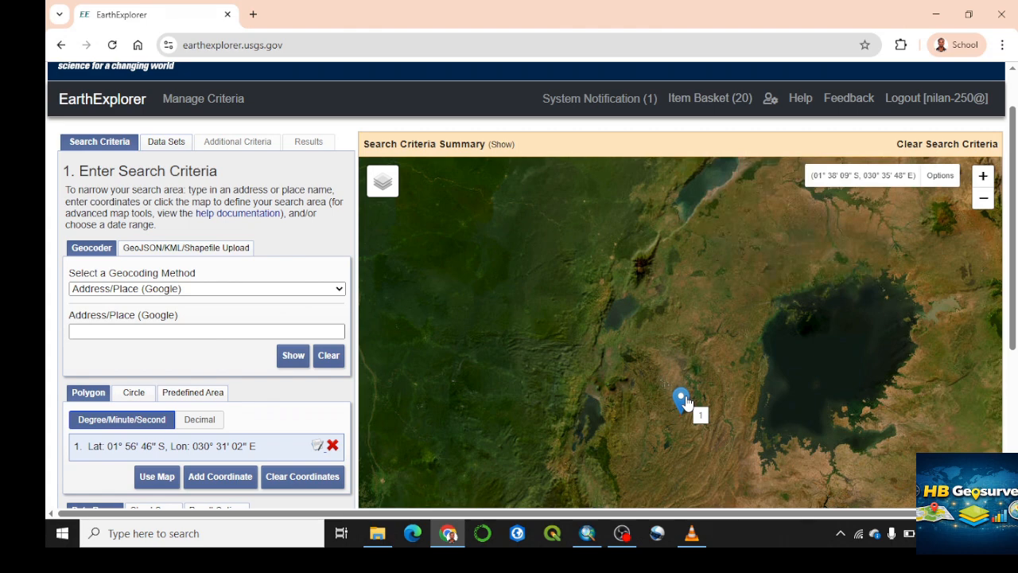
- Examine the satellite imagery around the Kayonza marker up close, down to the level of the town
scroll(683, 393, "up", 1)
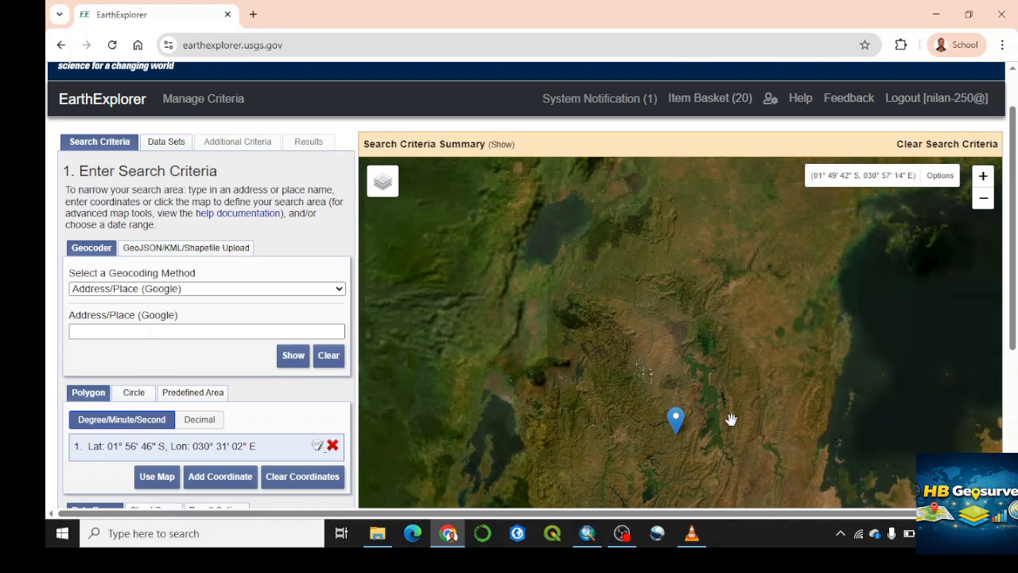
left_click_drag(731, 419, 725, 369)
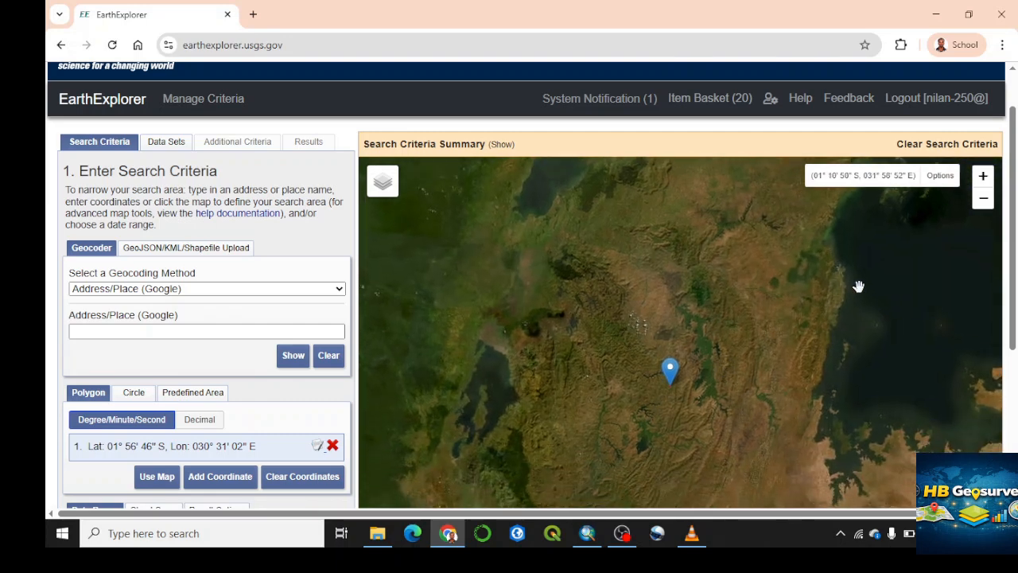
left_click(988, 177)
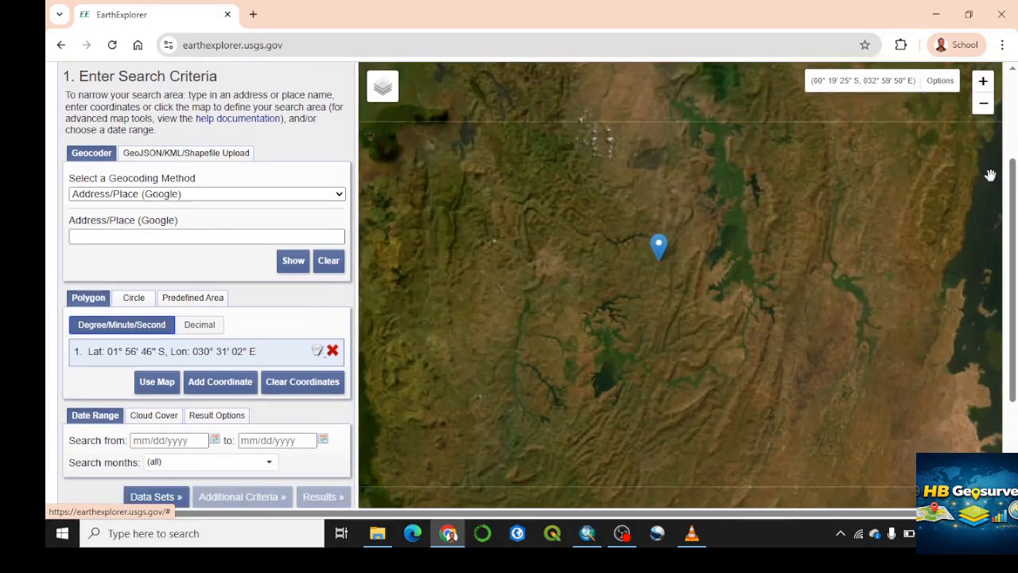
scroll(707, 252, "up", 1)
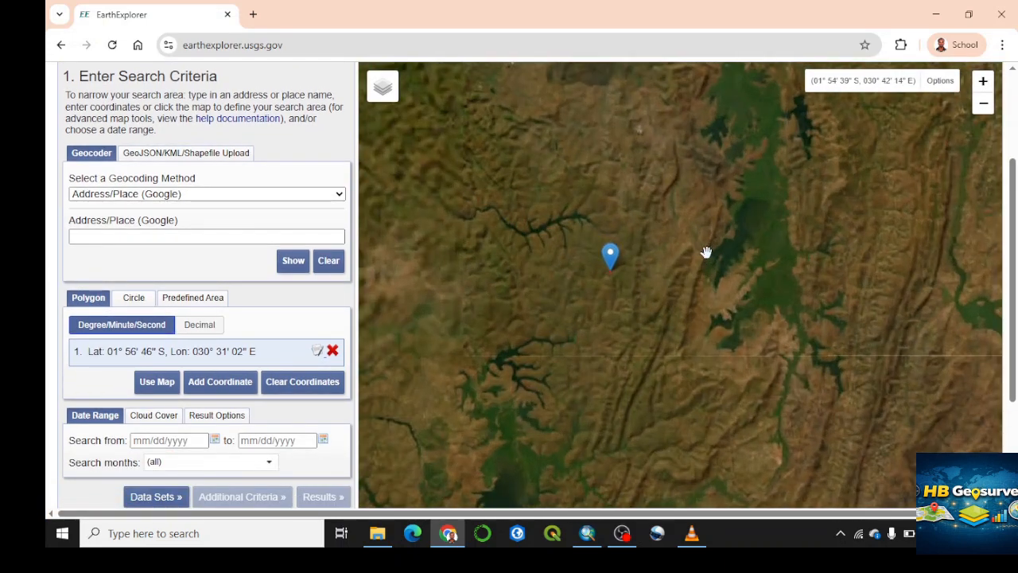
scroll(706, 253, "up", 1)
scroll(706, 252, "up", 1)
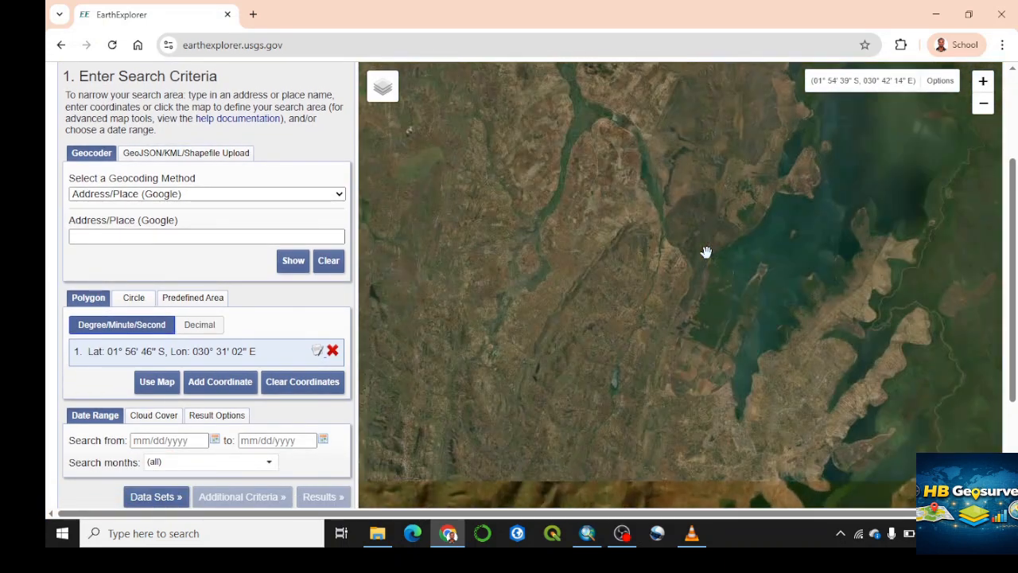
left_click_drag(498, 291, 673, 302)
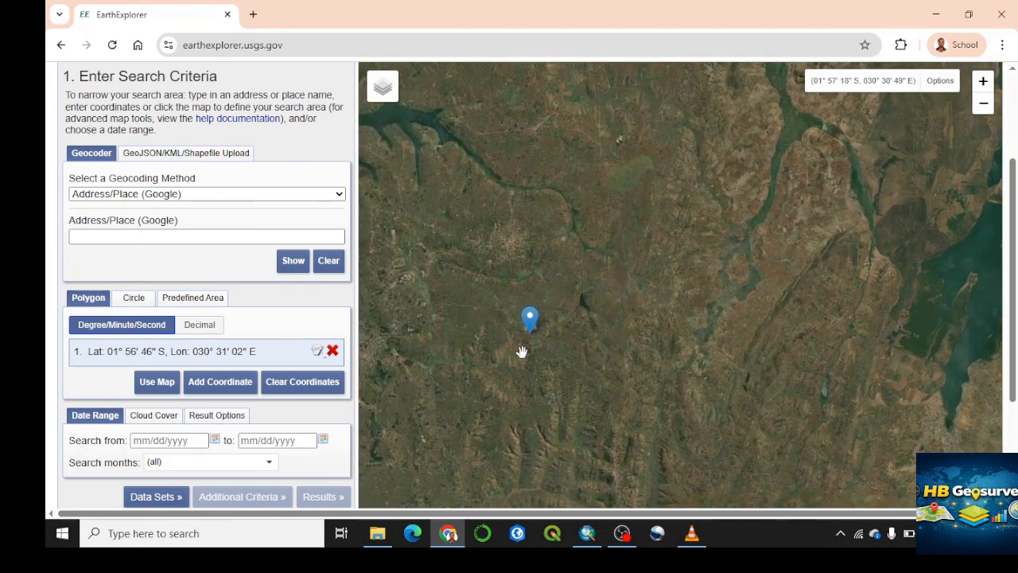
scroll(522, 352, "up", 1)
scroll(521, 352, "up", 2)
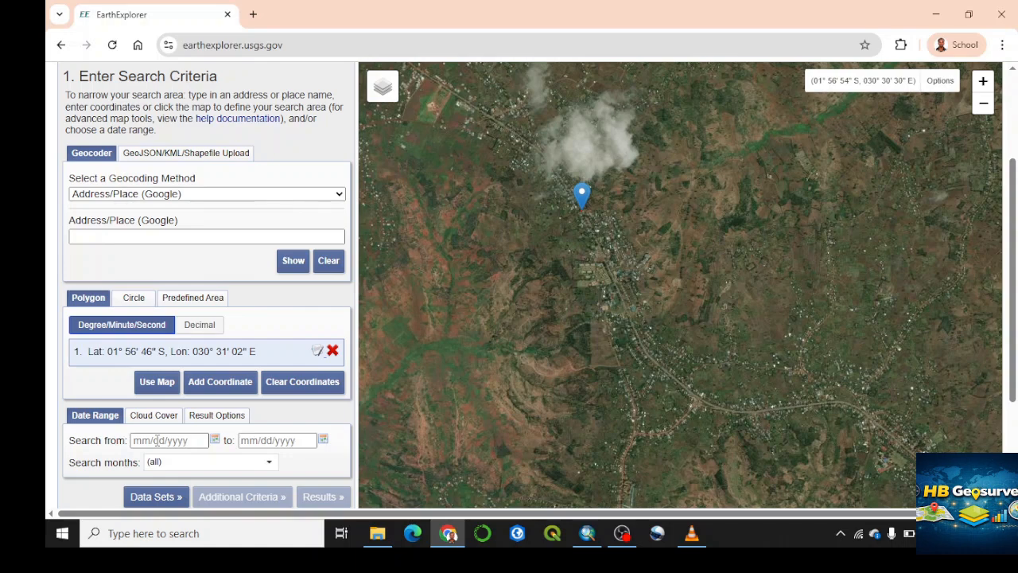
- Set the start date of the search's date range to 01/01/2013
left_click(215, 442)
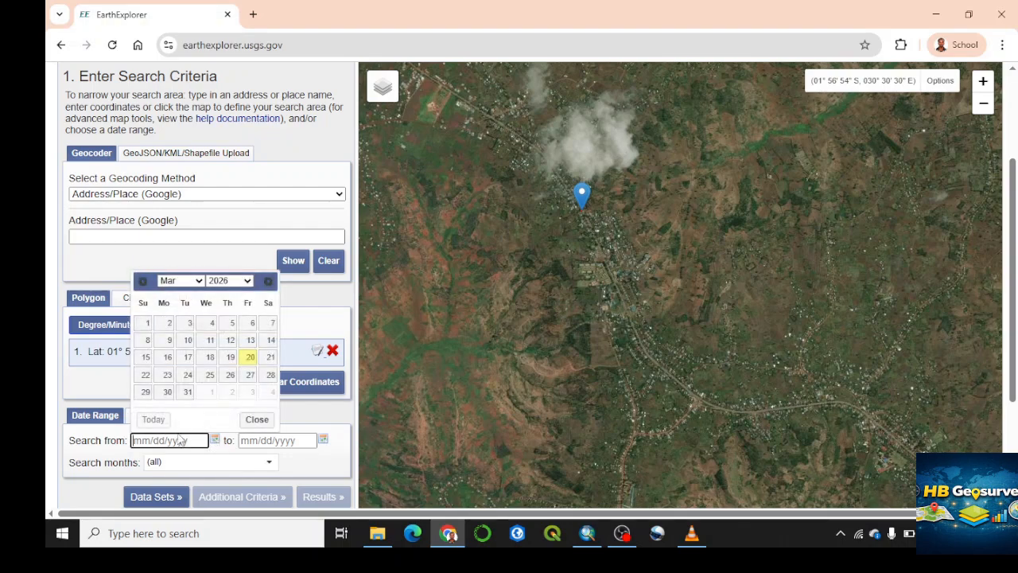
left_click(230, 280)
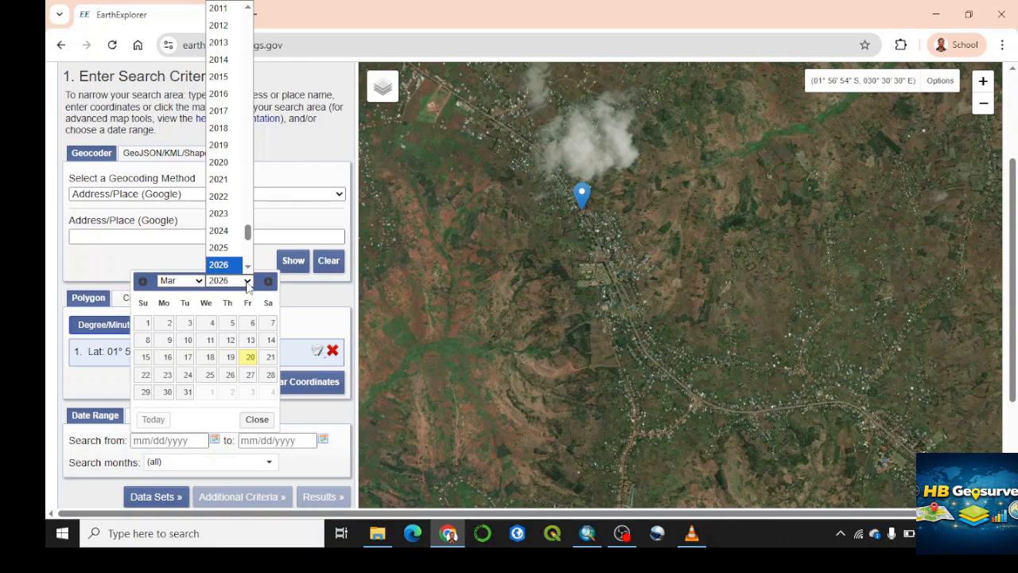
left_click(229, 45)
left_click(191, 280)
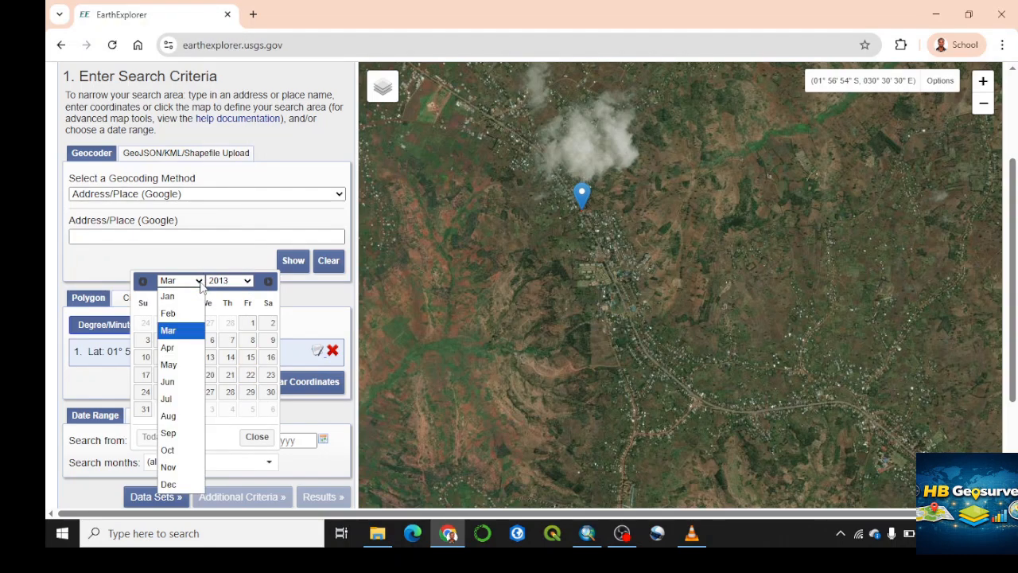
left_click(177, 299)
left_click(187, 325)
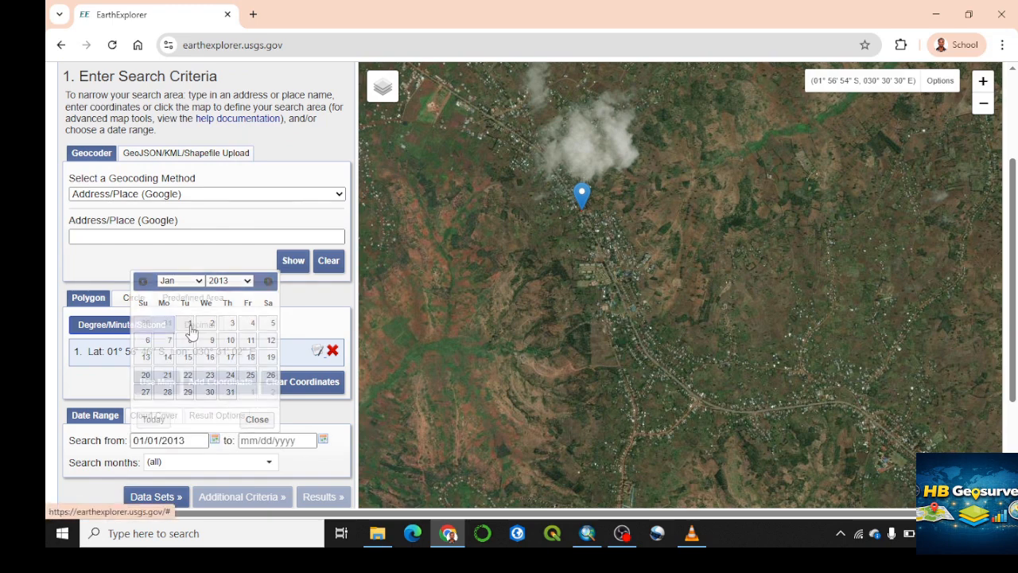
- Set the end date of the search's date range to 12/31/2025
left_click(310, 442)
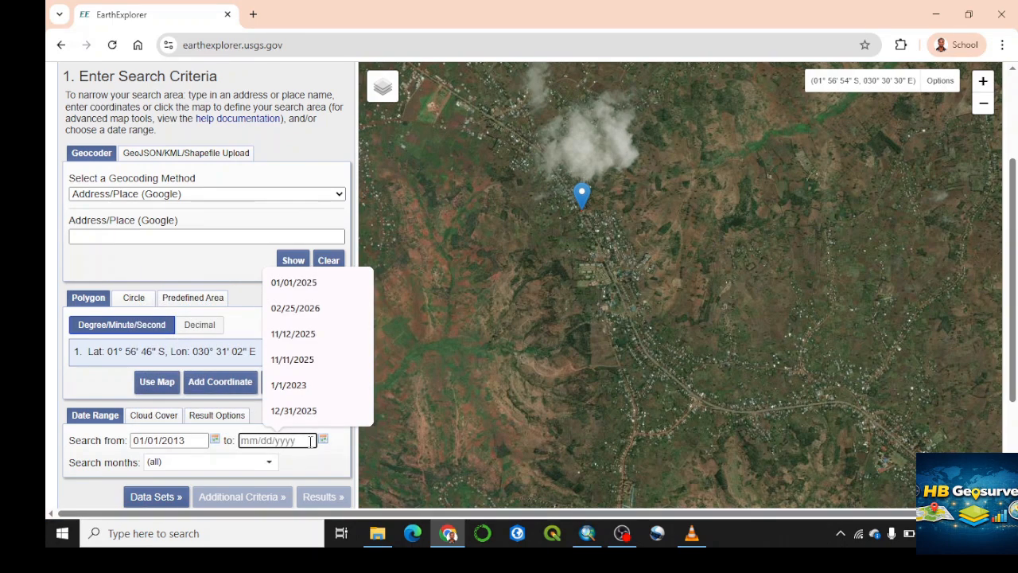
left_click(306, 291)
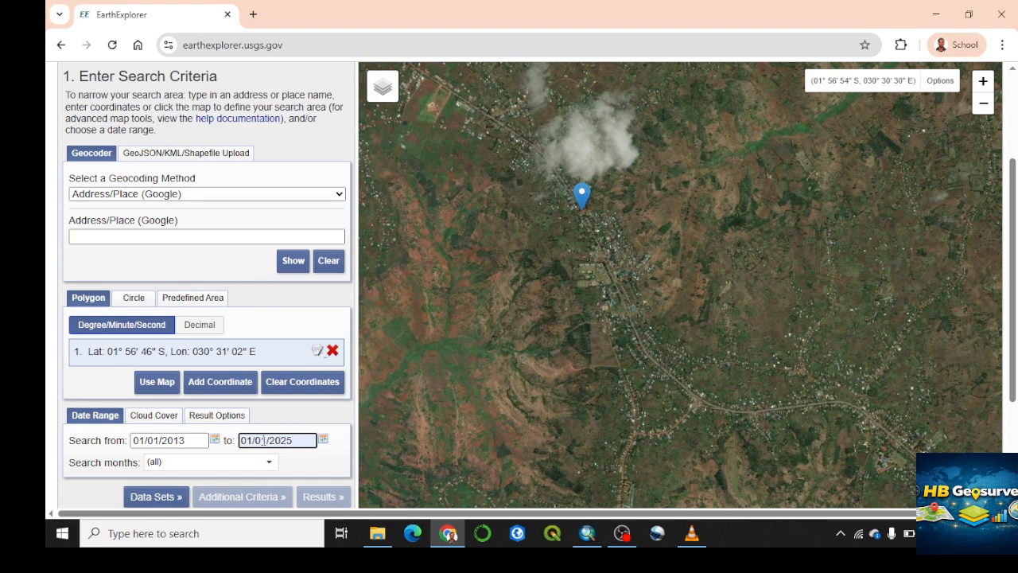
key("BackSpace")
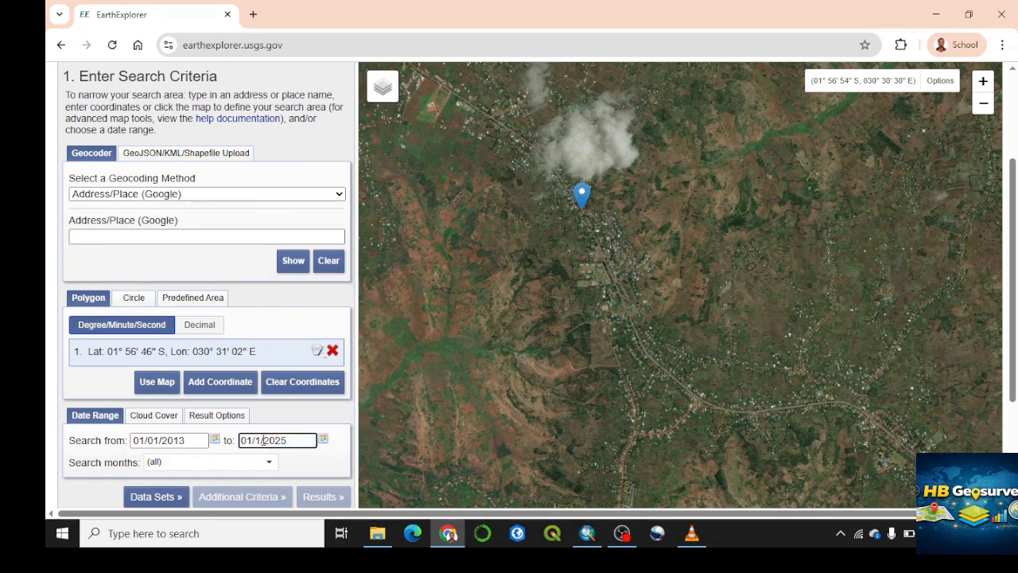
type("1")
key("BackSpace")
left_click(323, 440)
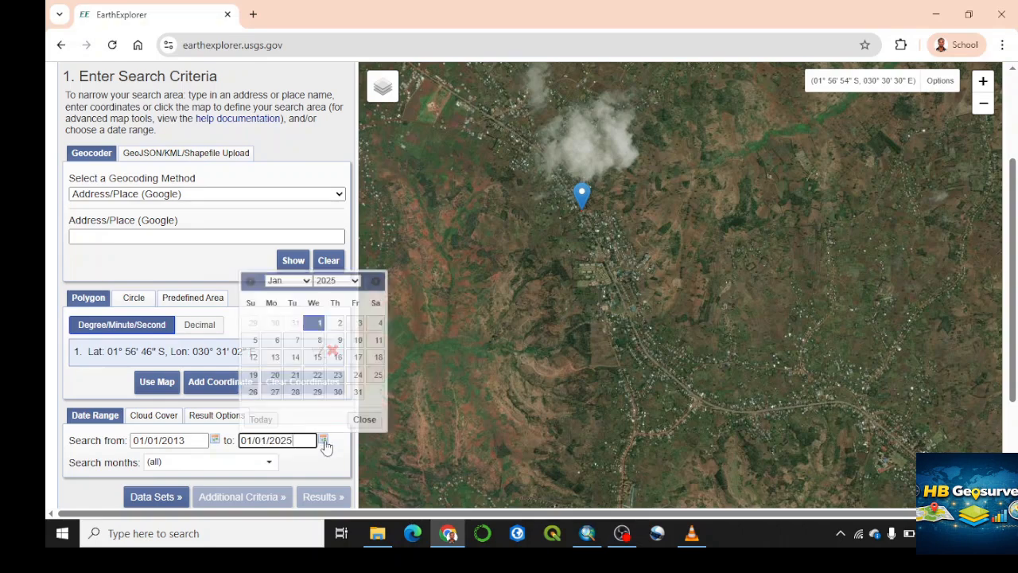
left_click(304, 284)
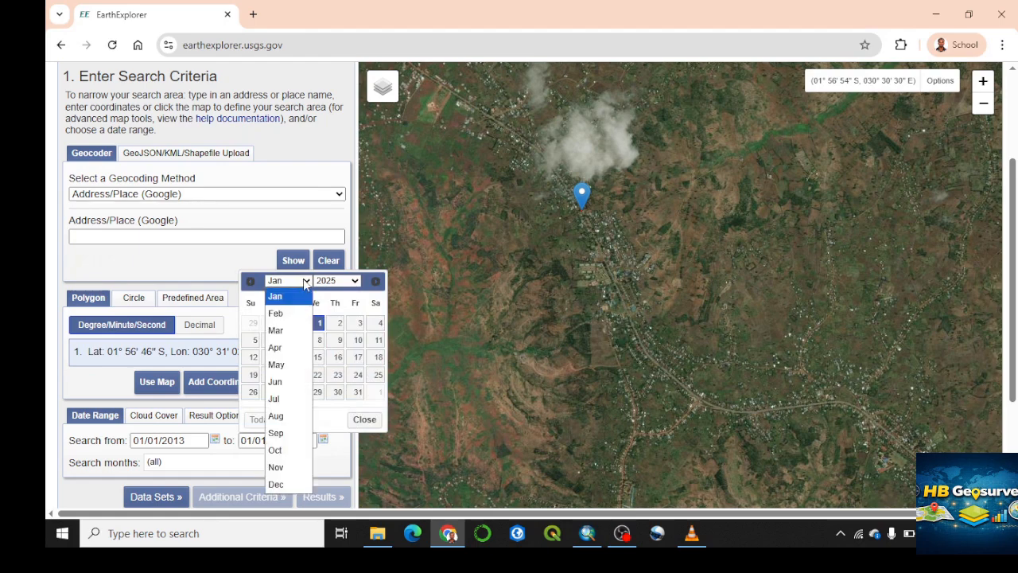
left_click(276, 485)
left_click(318, 396)
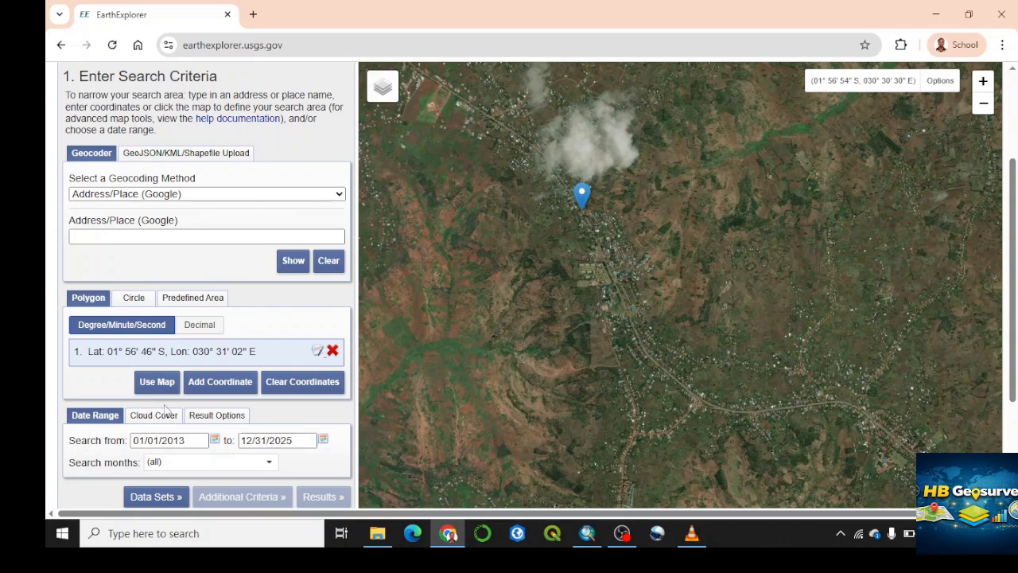
- Limit the cloud cover range to 0% - 20%
left_click(154, 416)
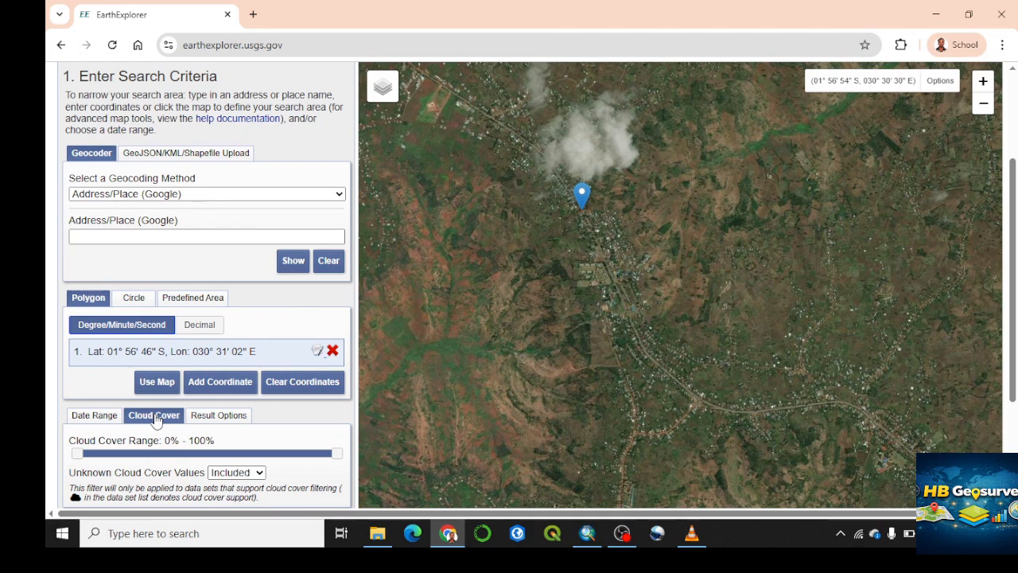
left_click_drag(335, 457, 130, 458)
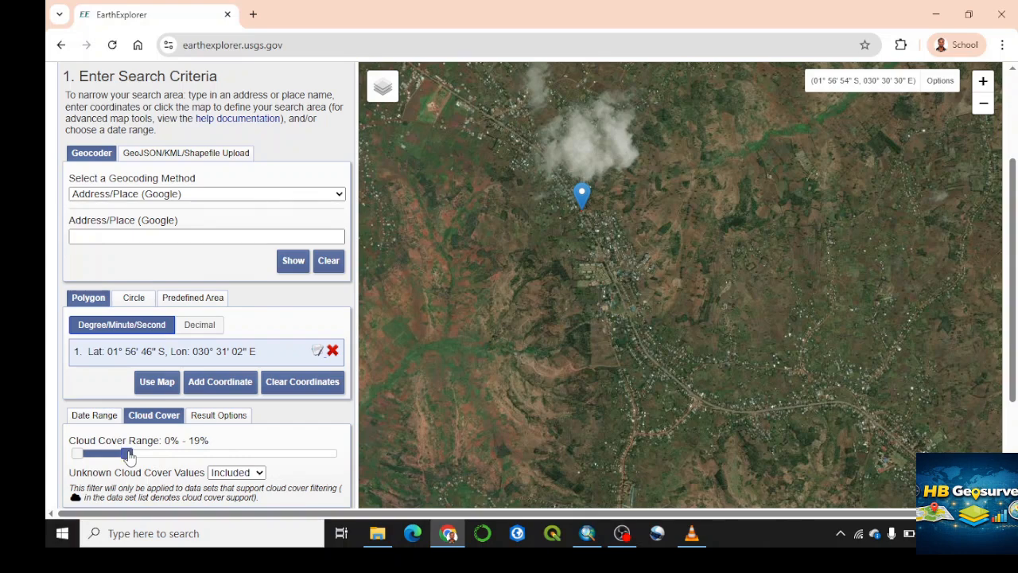
left_click_drag(129, 457, 131, 457)
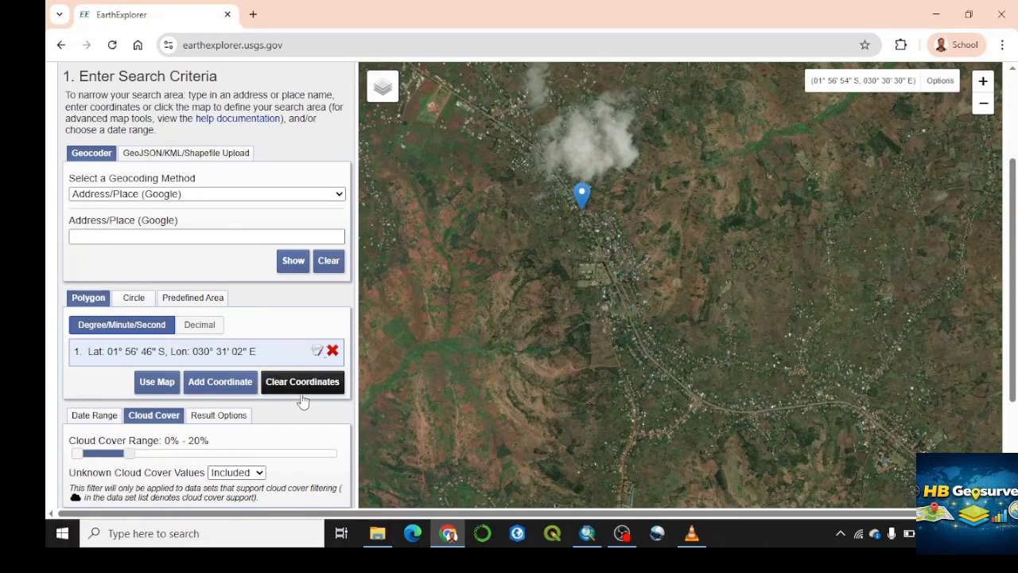
- Select the Landsat 8-9 OLI/TIRS C2 L1 data set from Landsat Collection 2 Level-1
scroll(302, 398, "down", 1)
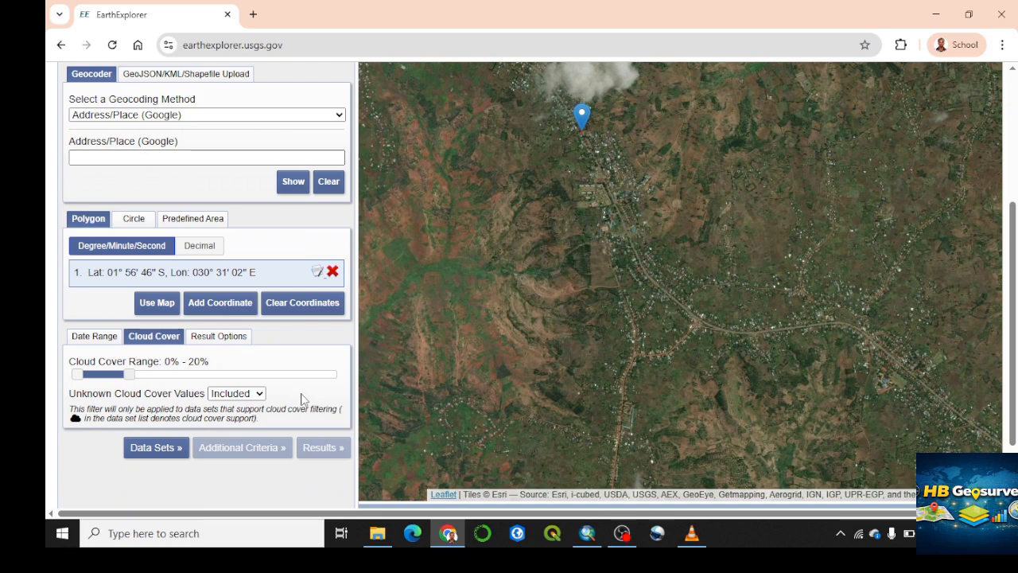
left_click(179, 452)
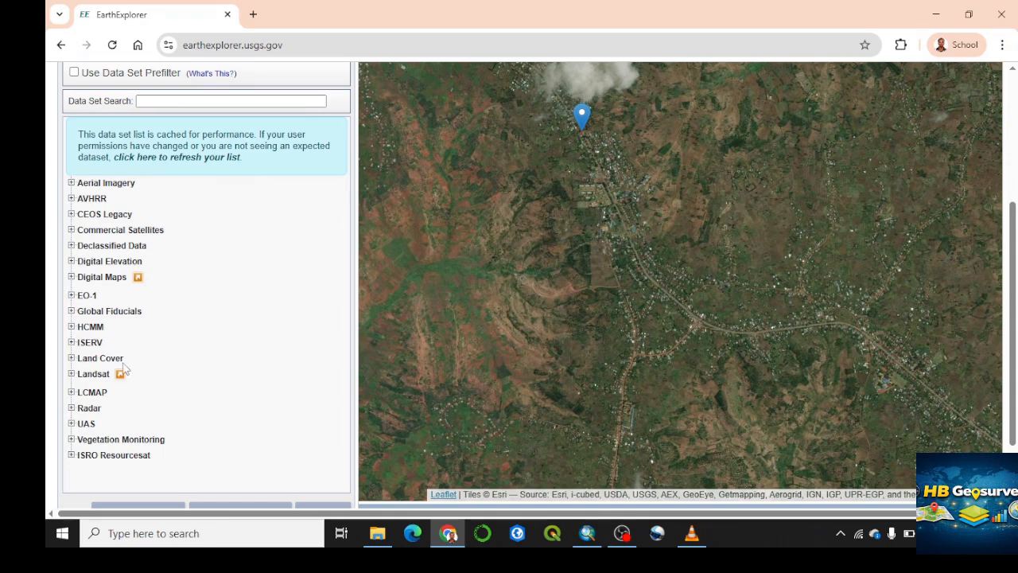
left_click(71, 374)
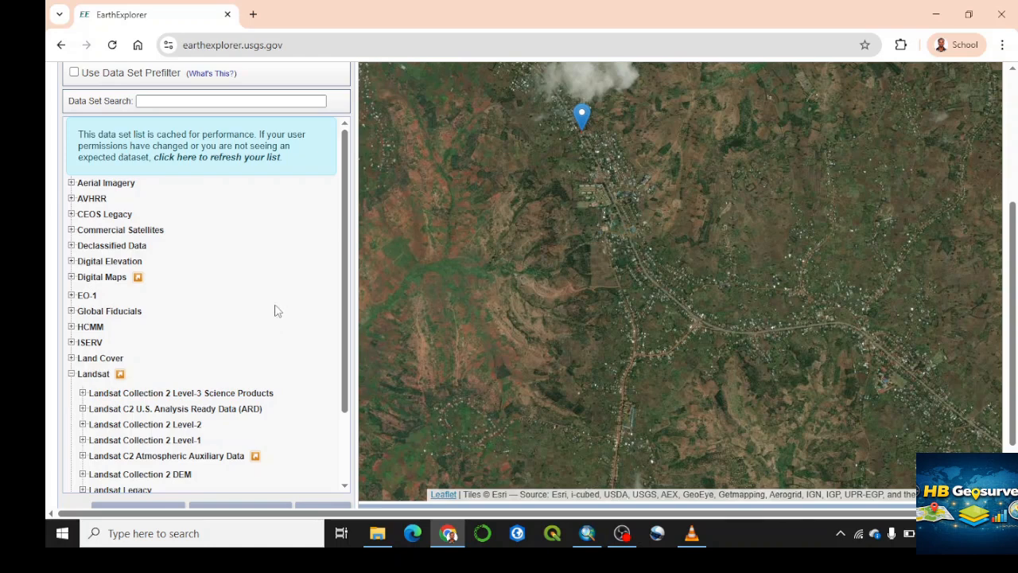
left_click(83, 440)
scroll(229, 447, "down", 2)
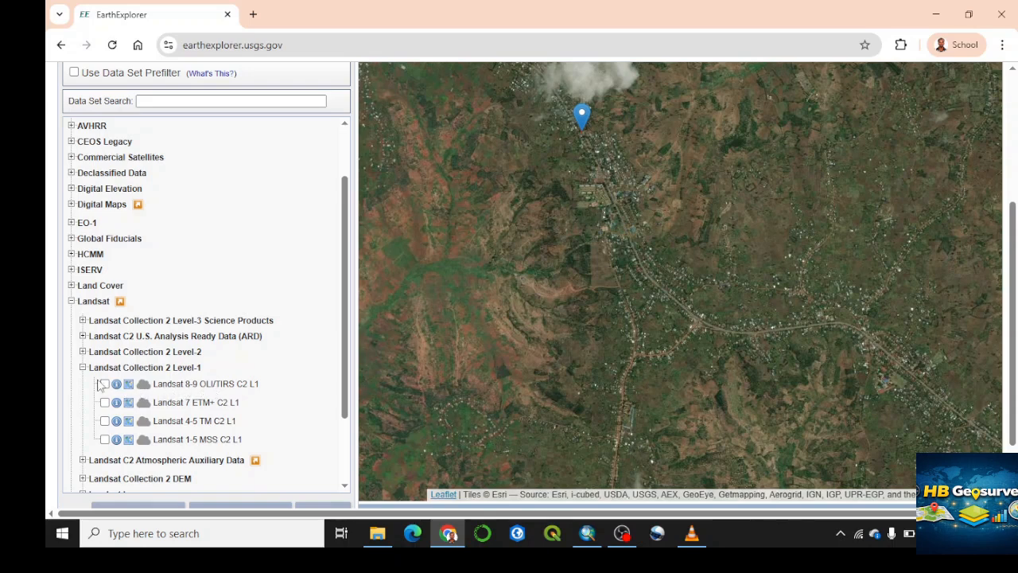
left_click(104, 384)
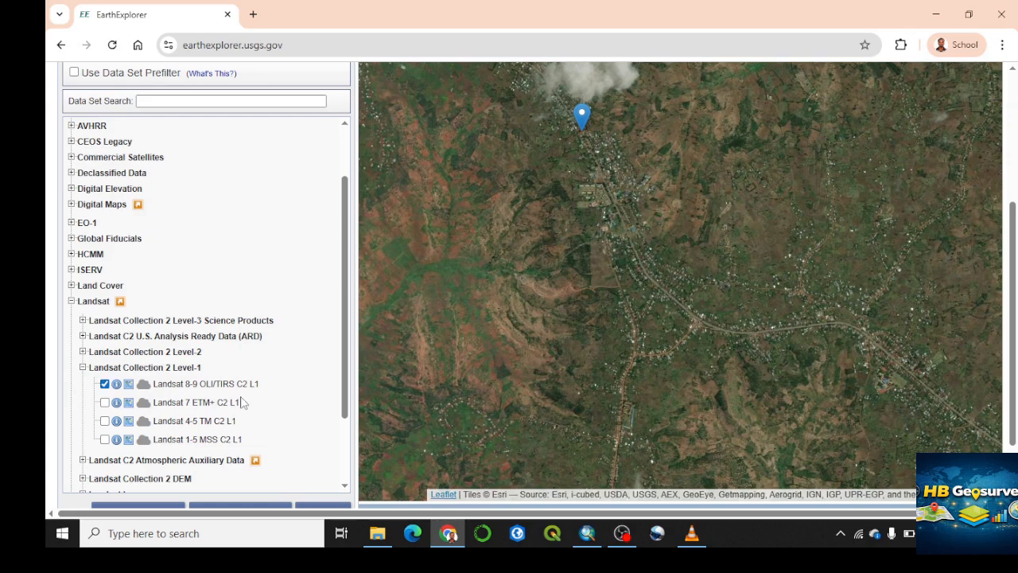
- In the additional criteria for the Landsat 8-9 OLI/TIRS C2 L1 data set, set the Day/Night Indicator to Day
scroll(253, 405, "down", 1)
scroll(257, 409, "down", 1)
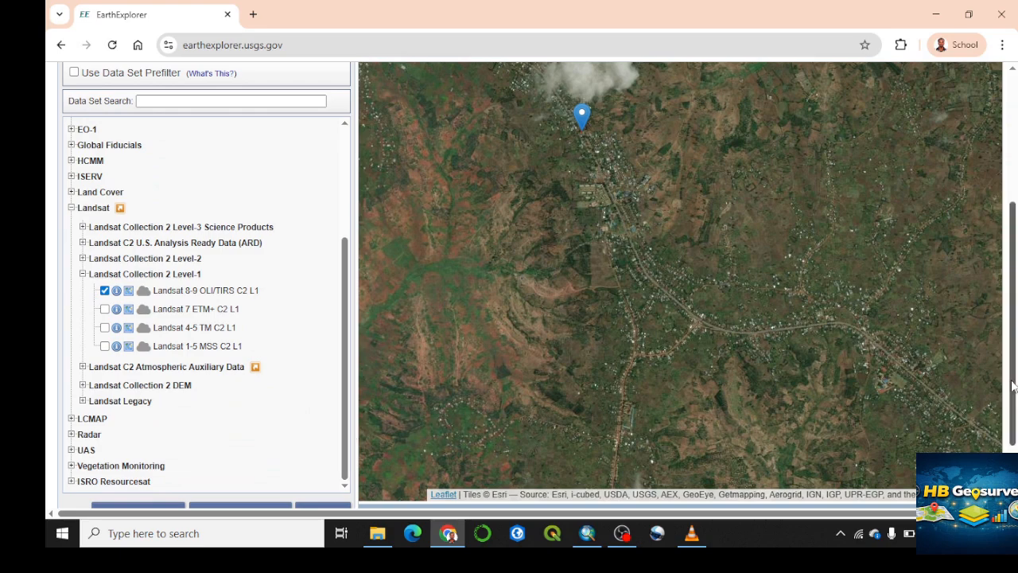
scroll(1013, 386, "down", 1)
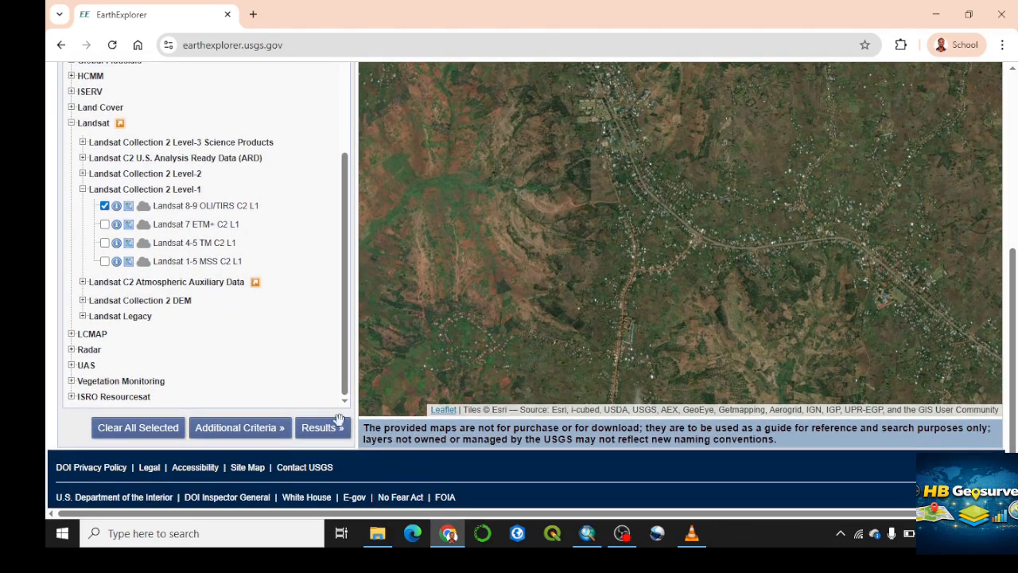
left_click(235, 430)
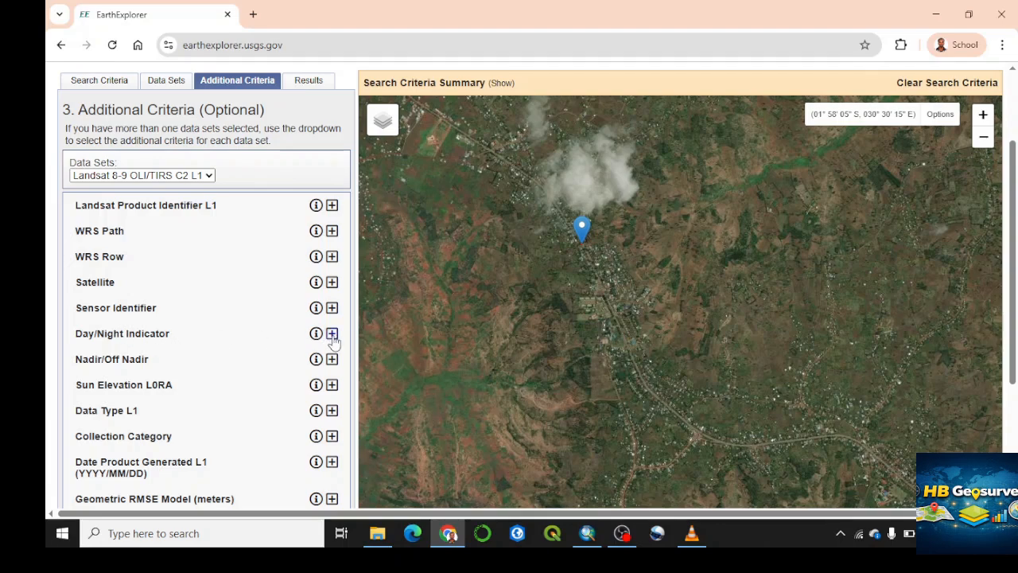
left_click(331, 333)
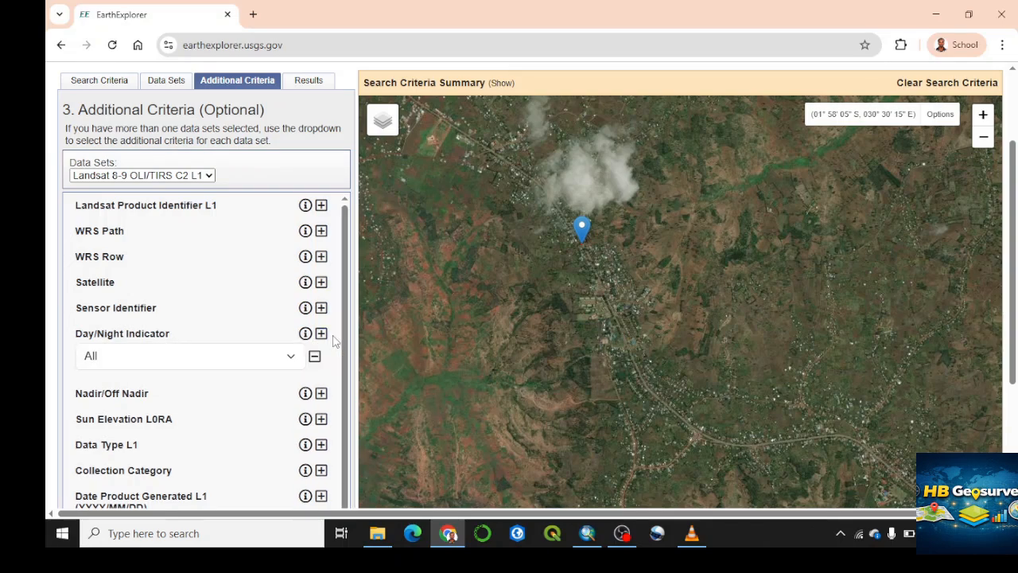
left_click(288, 355)
left_click(136, 400)
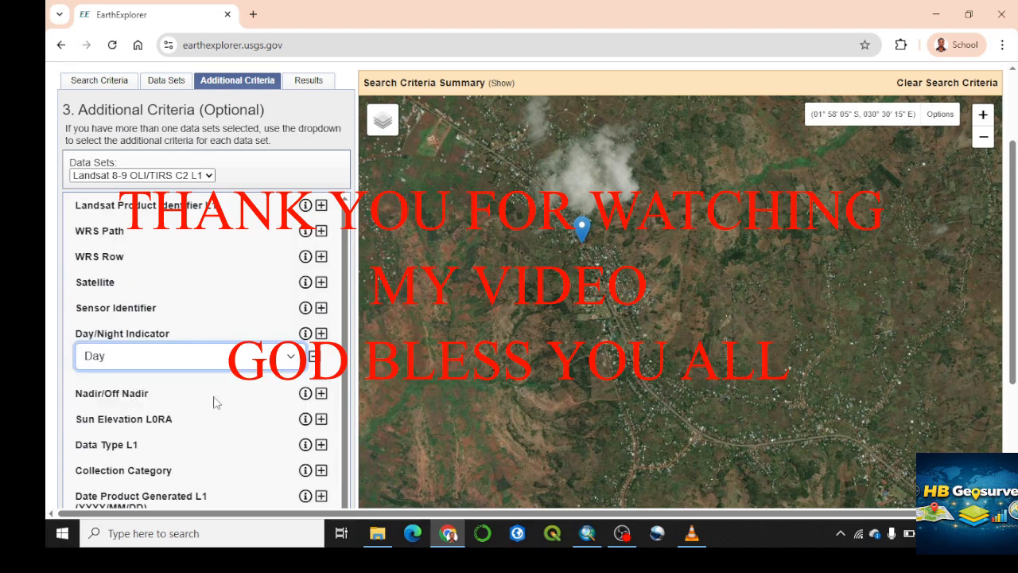
- Set the Image Quality criterion to Best = 9 and run the search to list the matching scenes
scroll(229, 421, "down", 1)
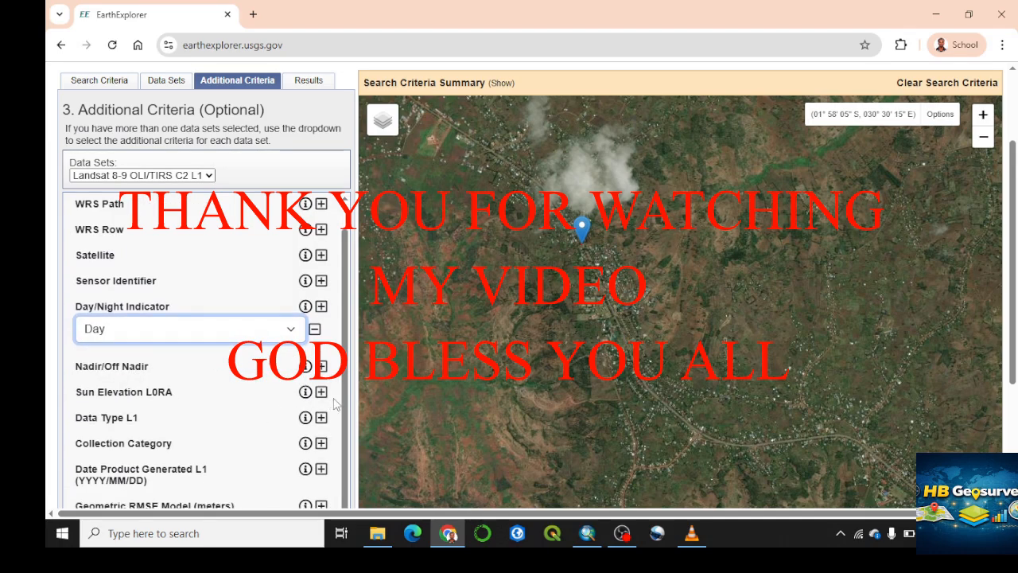
scroll(334, 406, "down", 3)
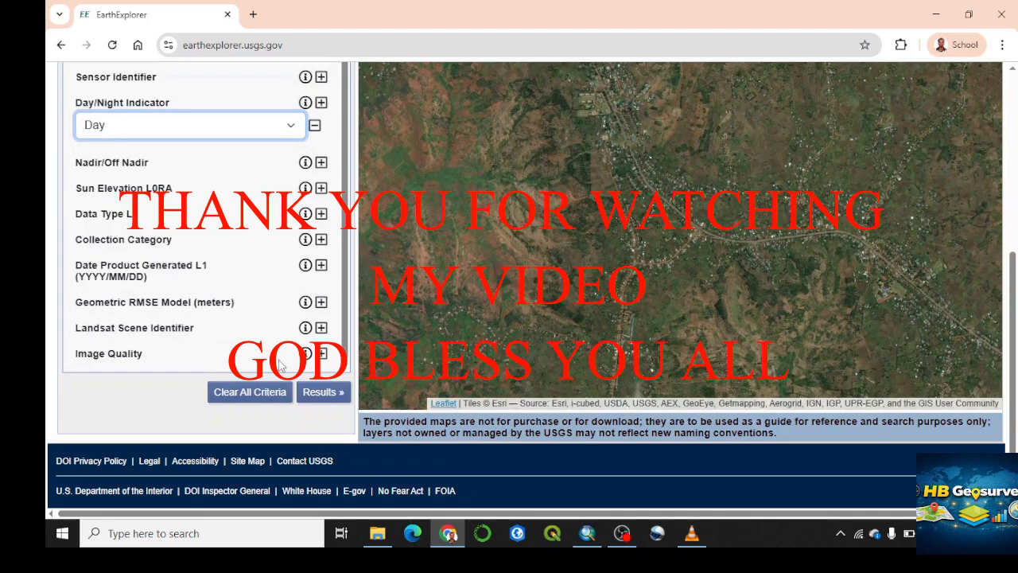
left_click(322, 354)
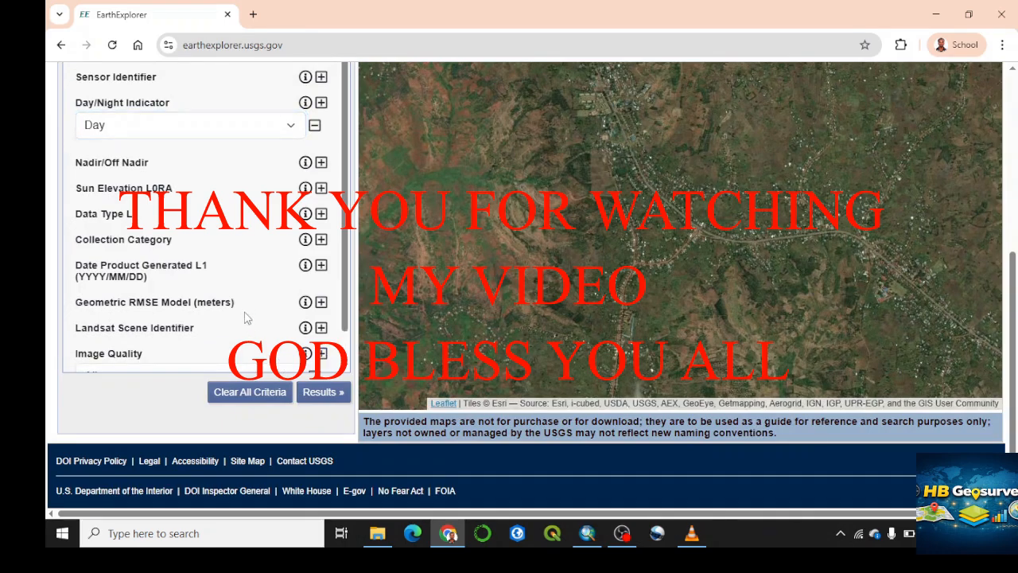
left_click(214, 345)
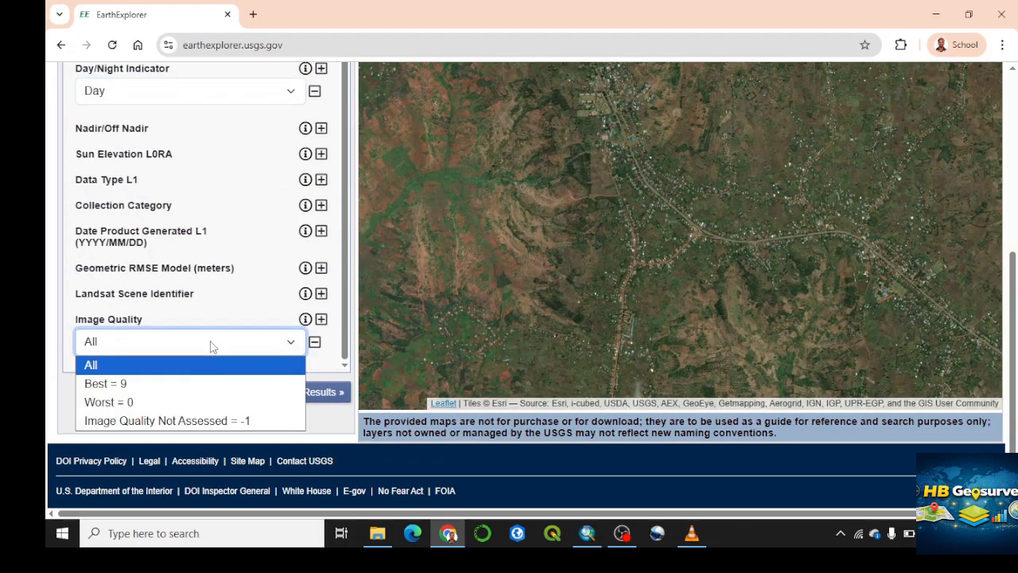
left_click(128, 385)
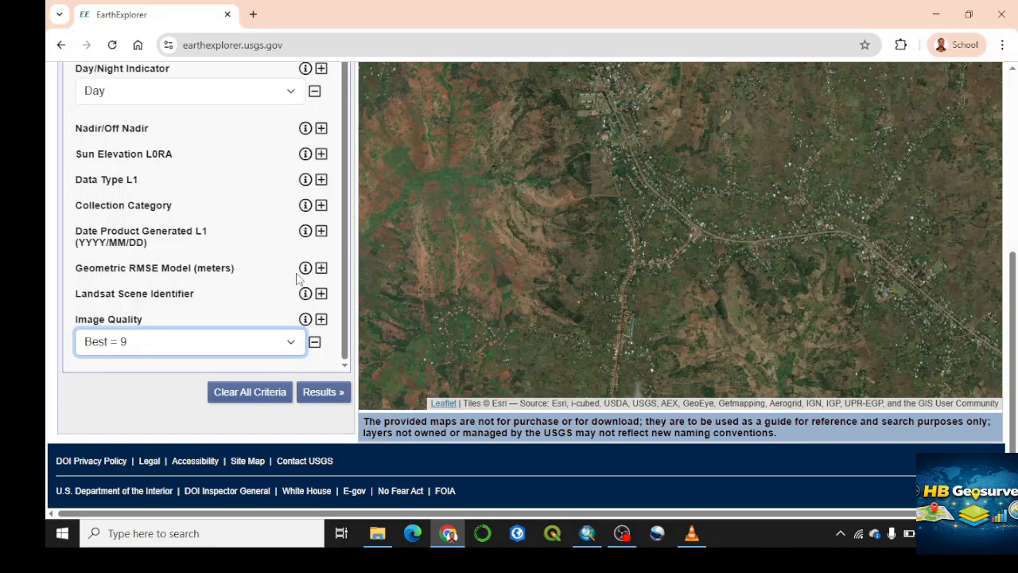
left_click(318, 389)
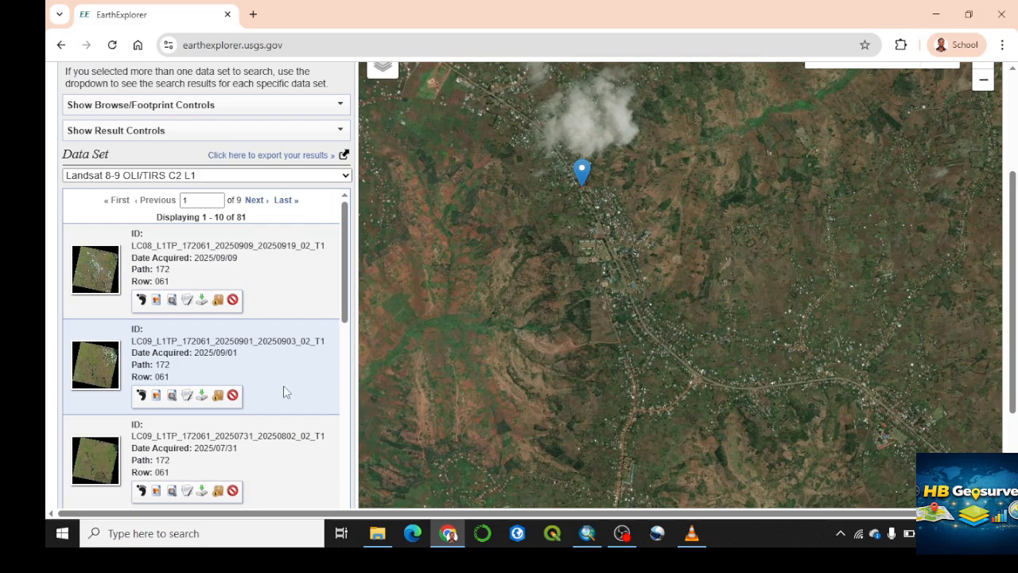
- View the full display and data set attributes of the scene acquired 2025/07/31, and close them
scroll(264, 387, "down", 1)
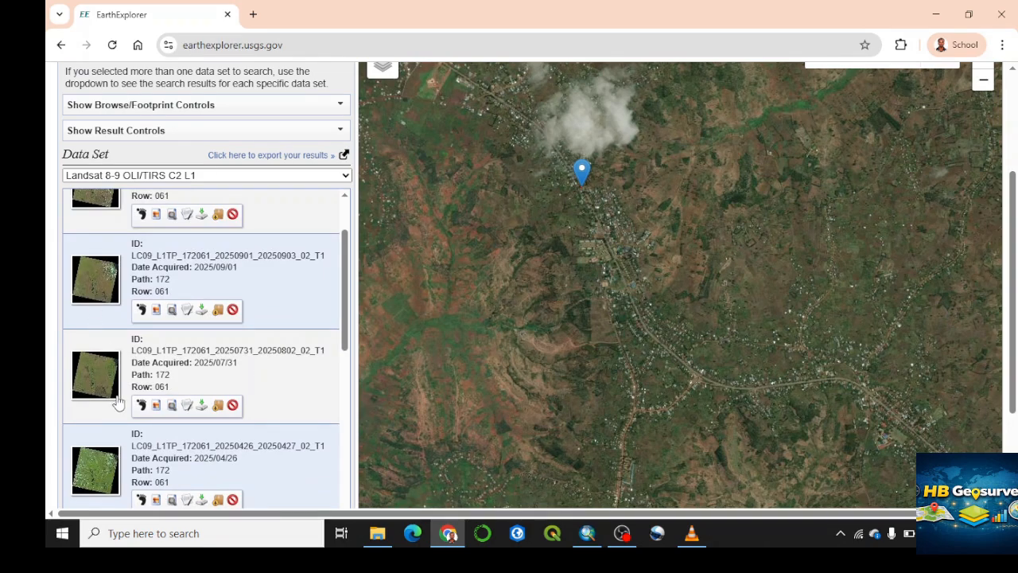
left_click(101, 372)
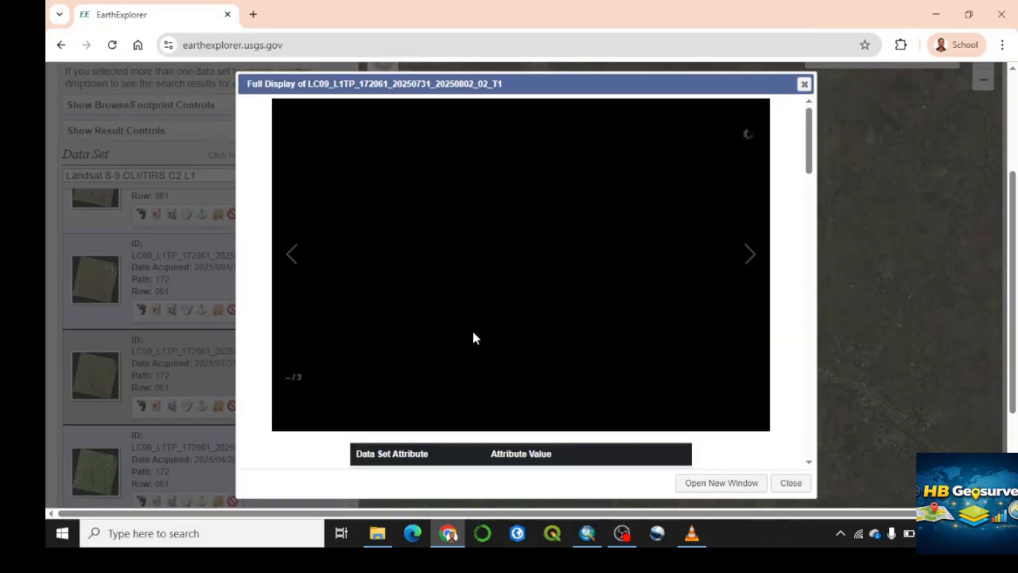
scroll(472, 338, "down", 3)
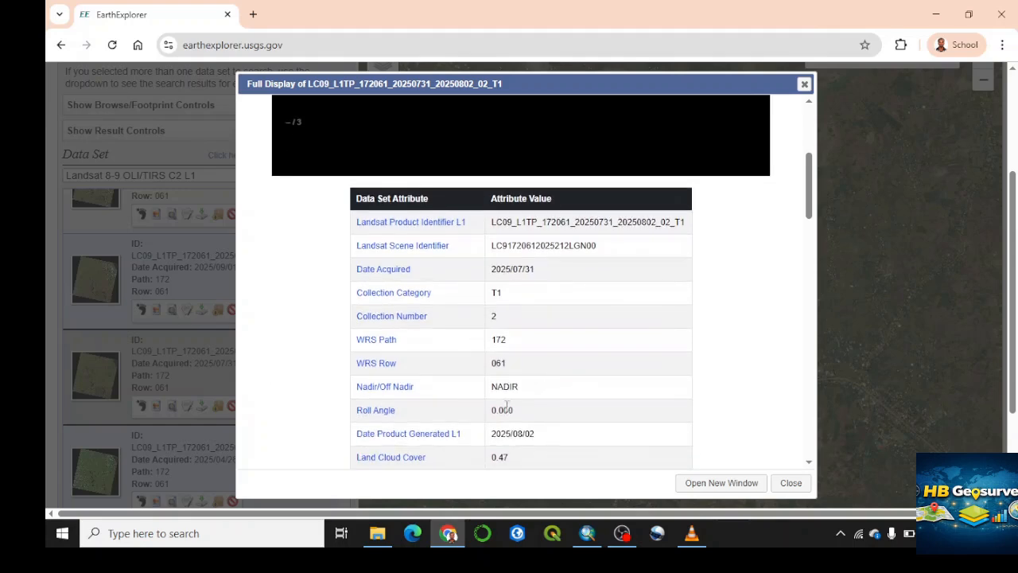
scroll(506, 405, "down", 1)
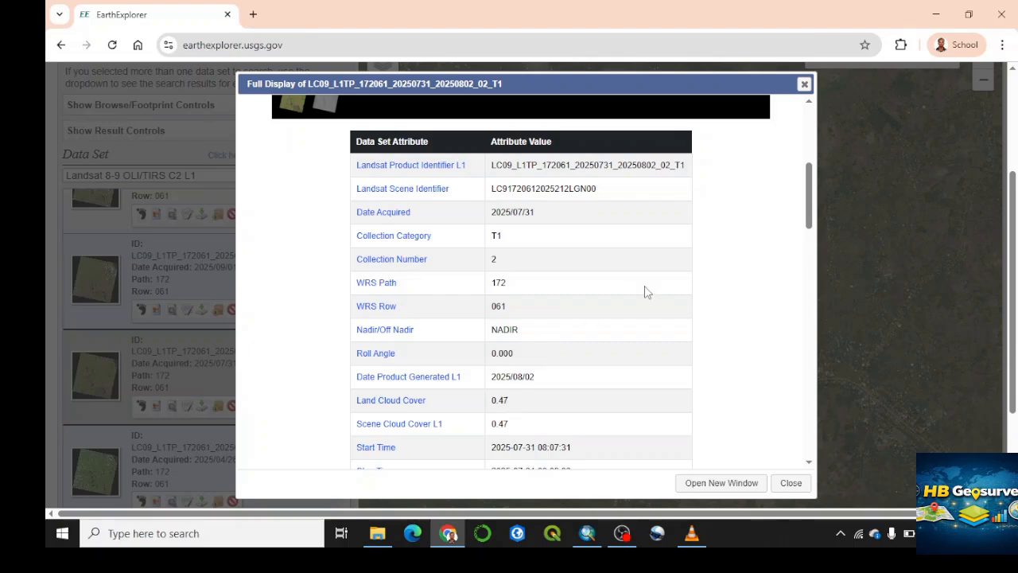
left_click(804, 86)
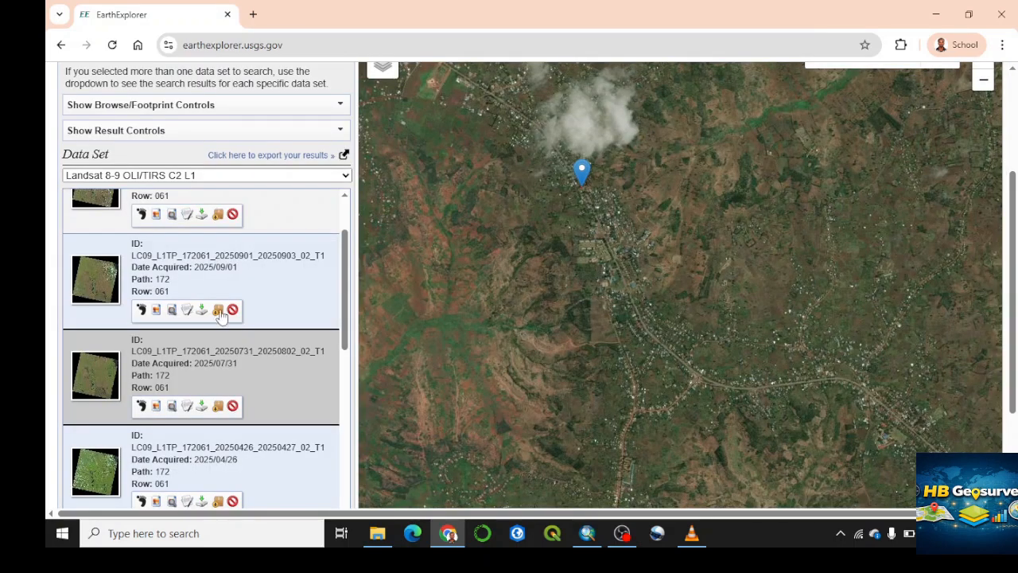
- Show the footprint of the scene acquired 2025/09/01 on the map, and hide it again
left_click(141, 310)
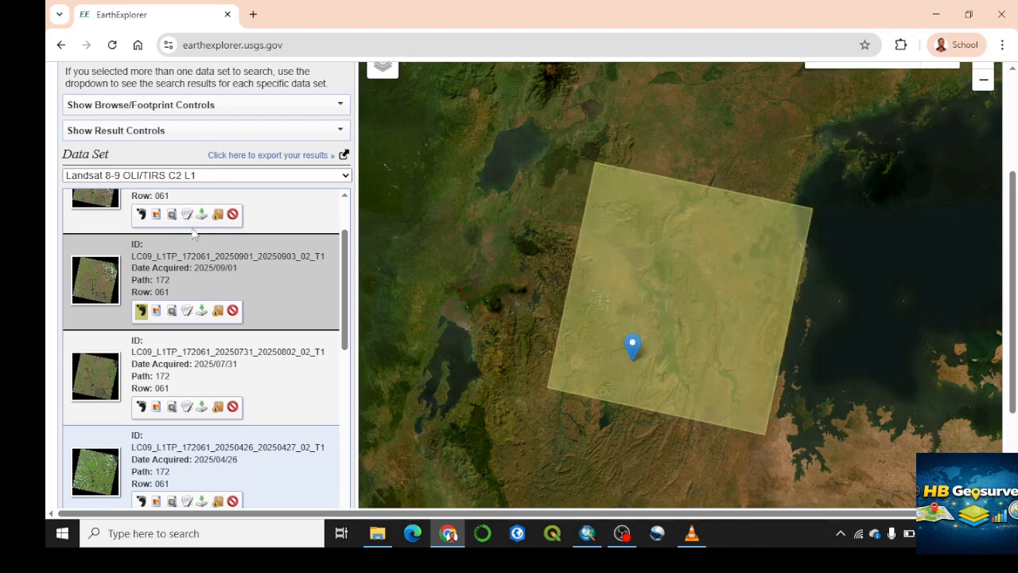
left_click(141, 311)
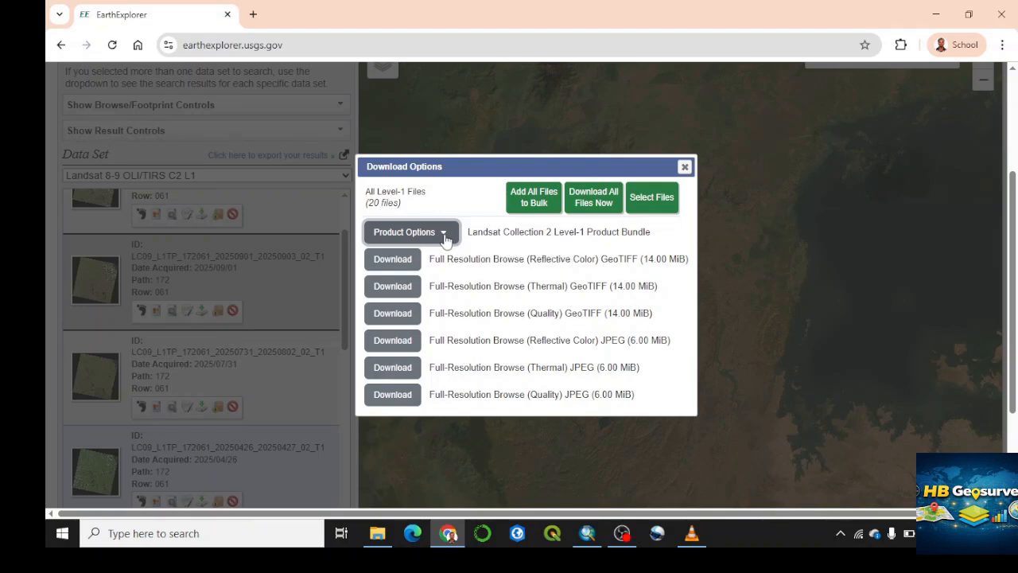
- Review the individual band files of the 2025/09/01 scene and download its complete Landsat Collection 2 Level-1 Product Bundle
left_click(442, 234)
scroll(456, 334, "down", 5)
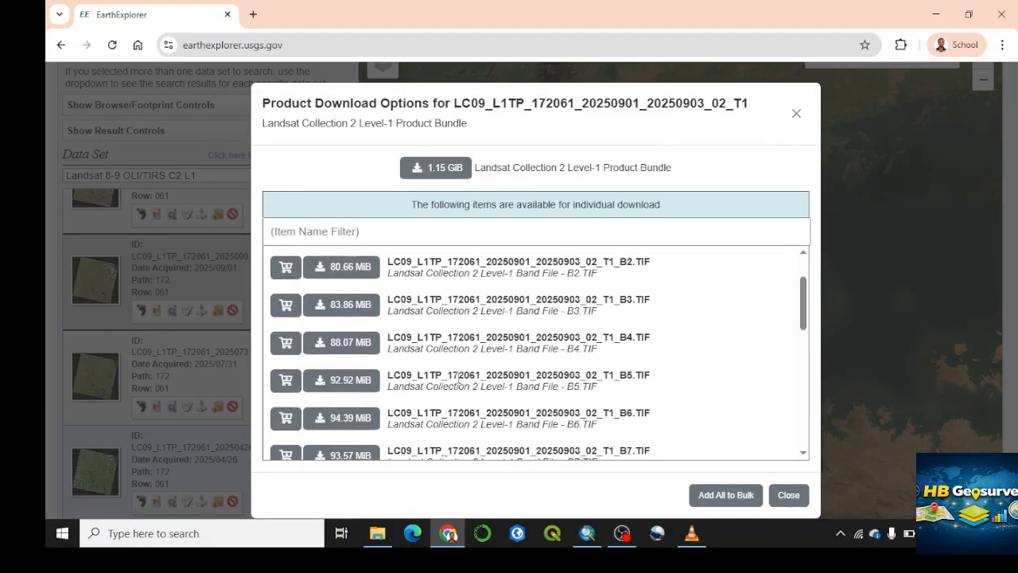
scroll(458, 377, "up", 5)
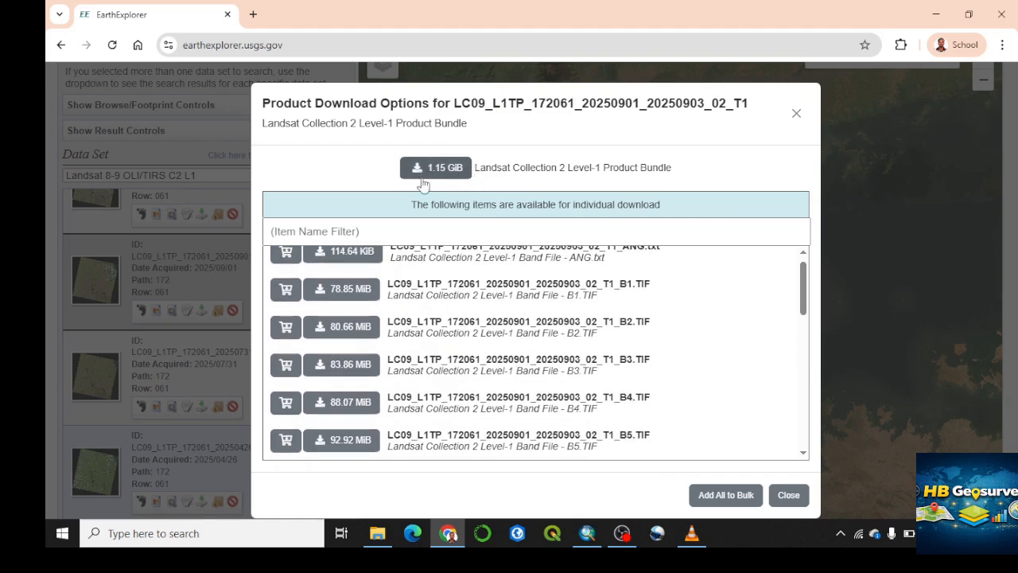
scroll(526, 355, "down", 5)
scroll(527, 355, "up", 5)
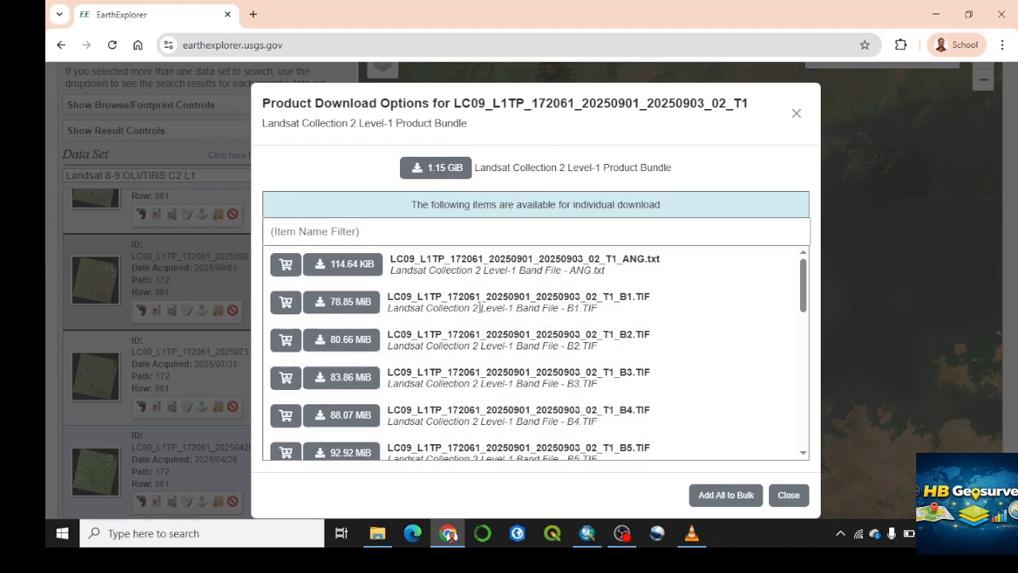
scroll(528, 376, "down", 1)
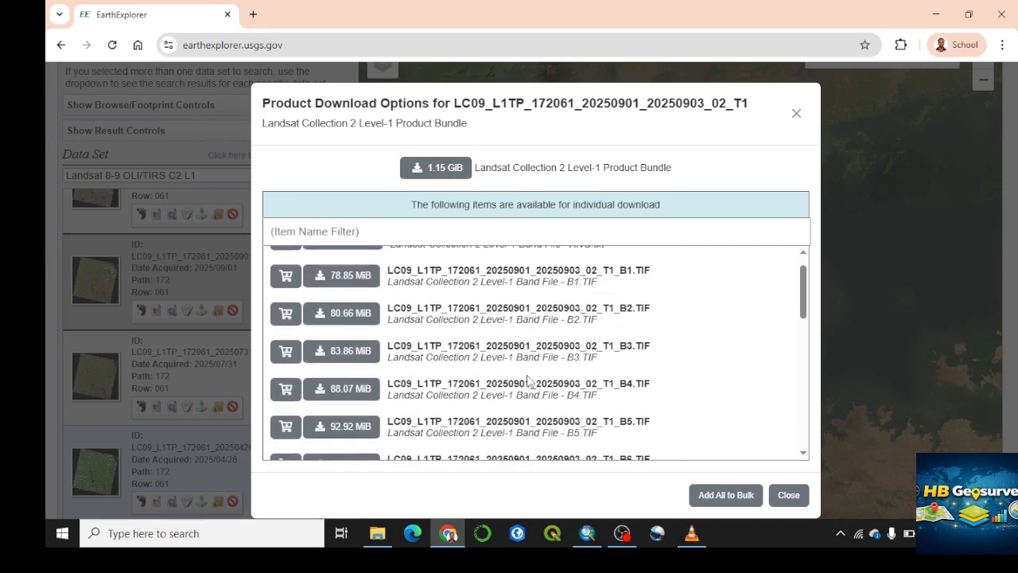
scroll(529, 379, "down", 1)
scroll(528, 378, "down", 2)
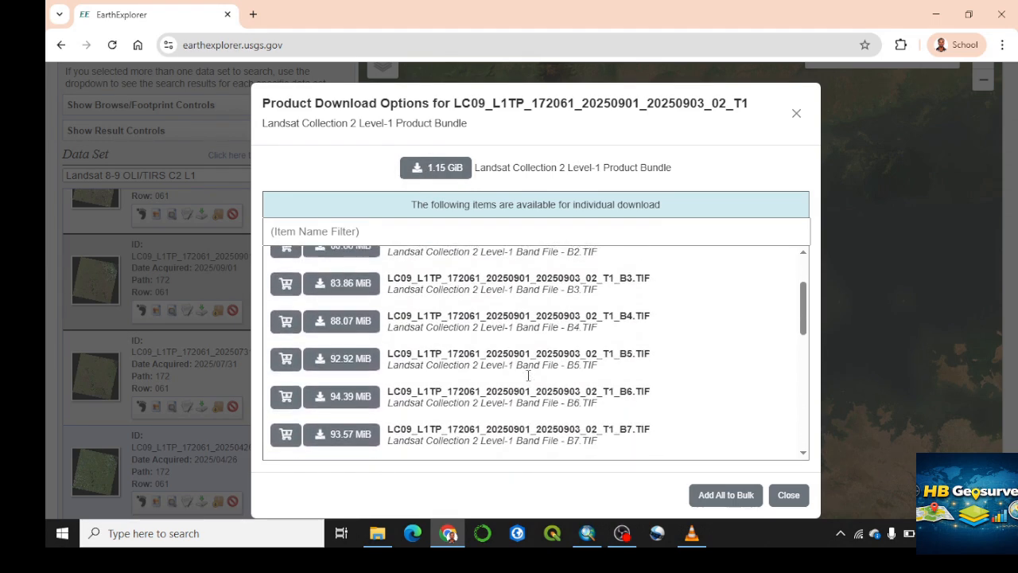
scroll(528, 376, "up", 3)
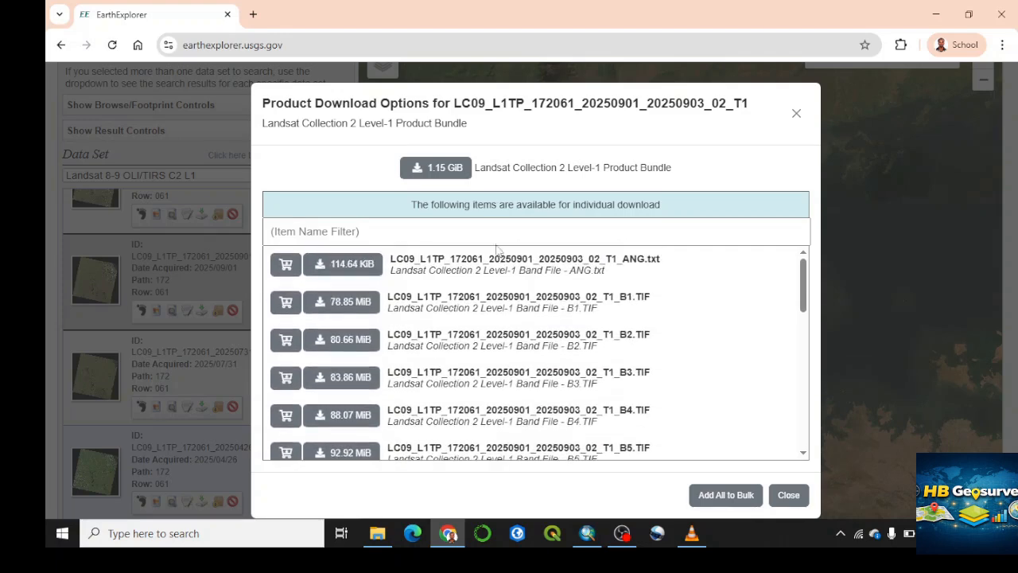
left_click(417, 169)
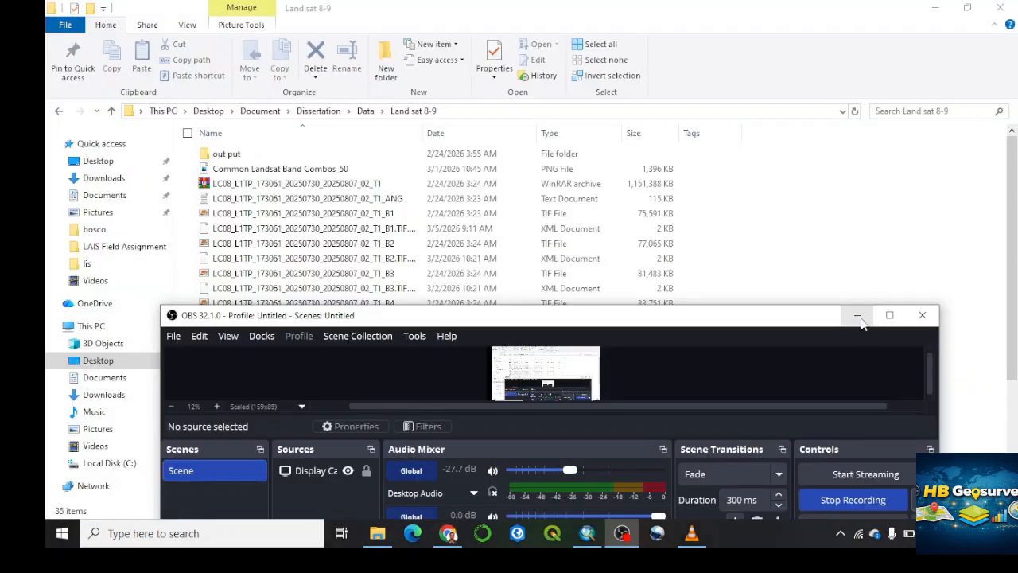
- Switch to ArcMap and start adding data from the Desktop folder Document\Dissertation\Data\Land sat 8-9
left_click(858, 318)
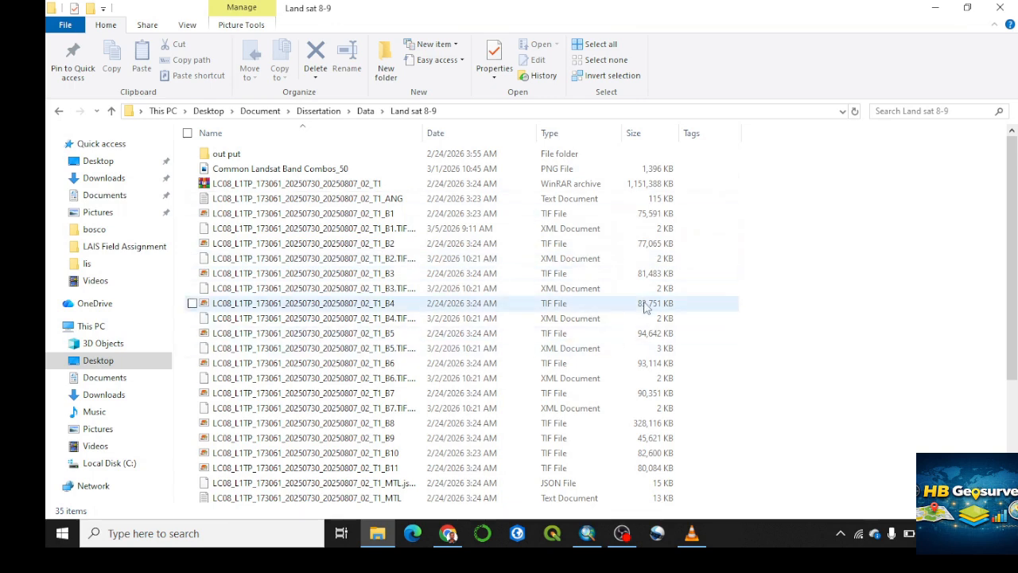
left_click(587, 535)
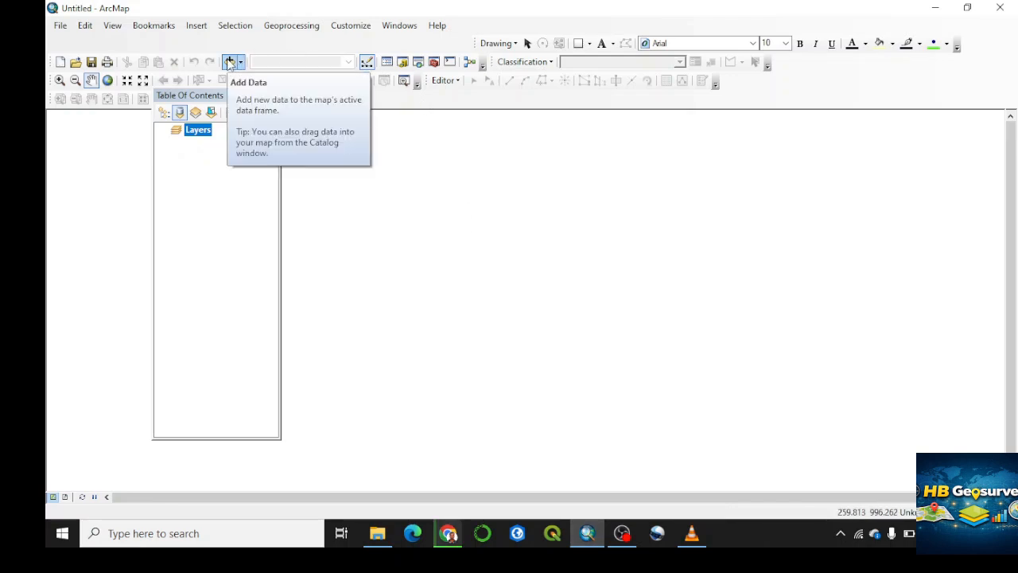
left_click(229, 62)
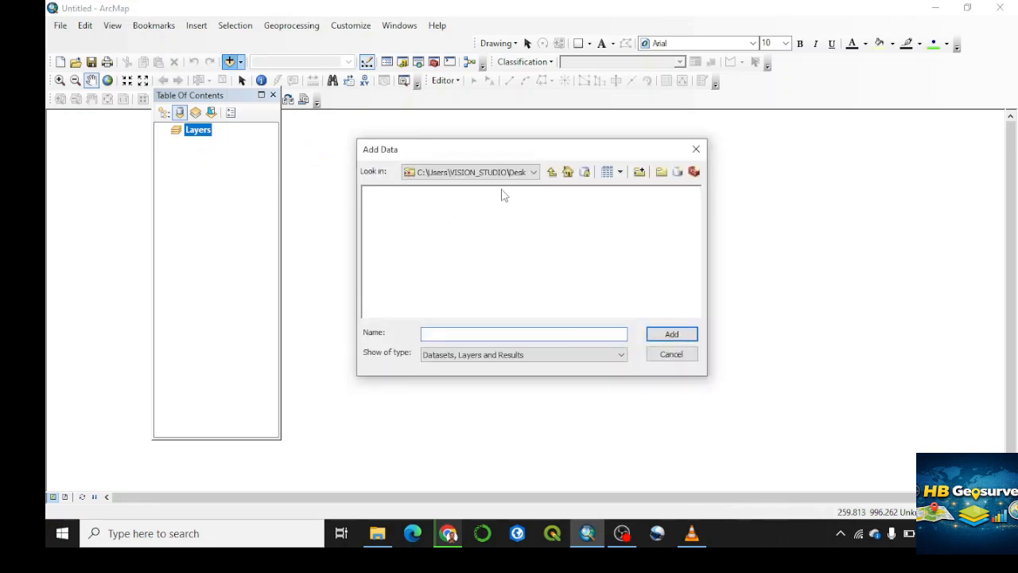
left_click(533, 172)
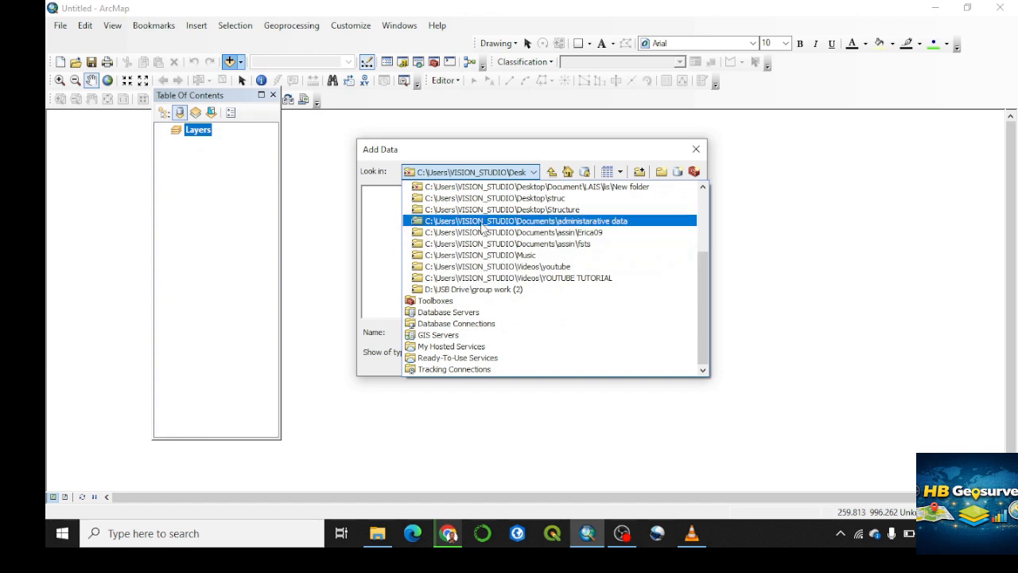
scroll(481, 228, "up", 3)
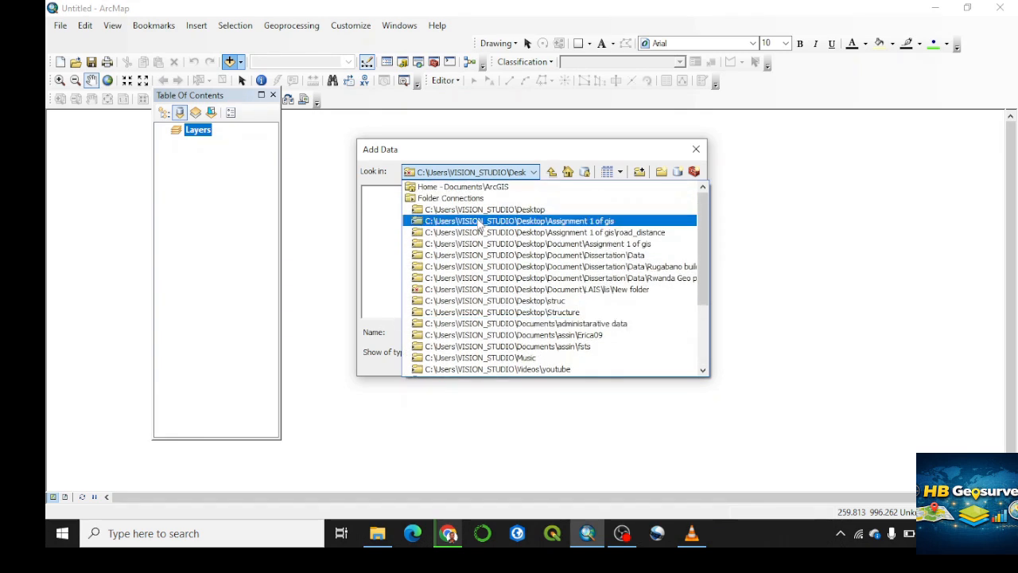
left_click(479, 210)
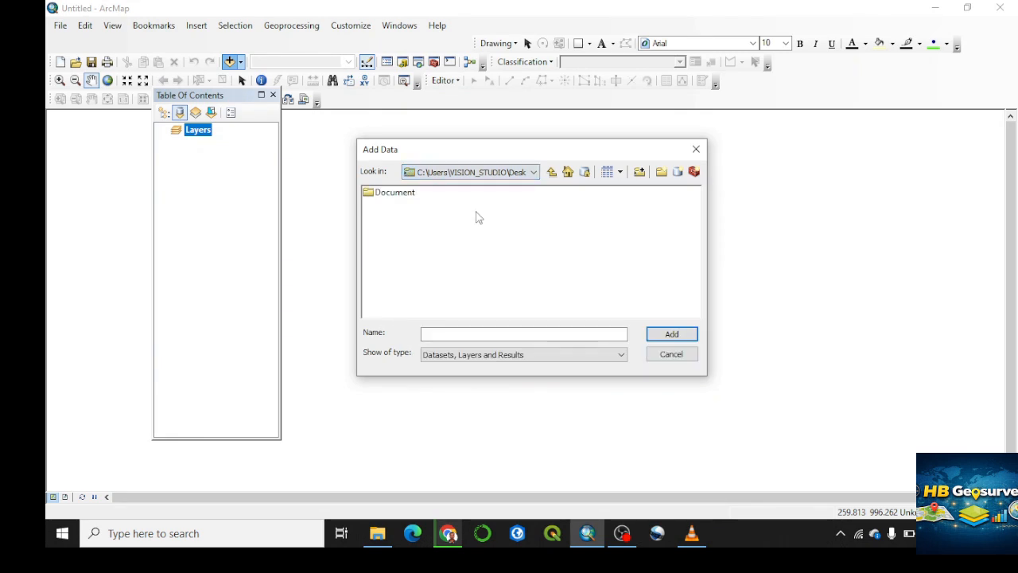
double_click(411, 197)
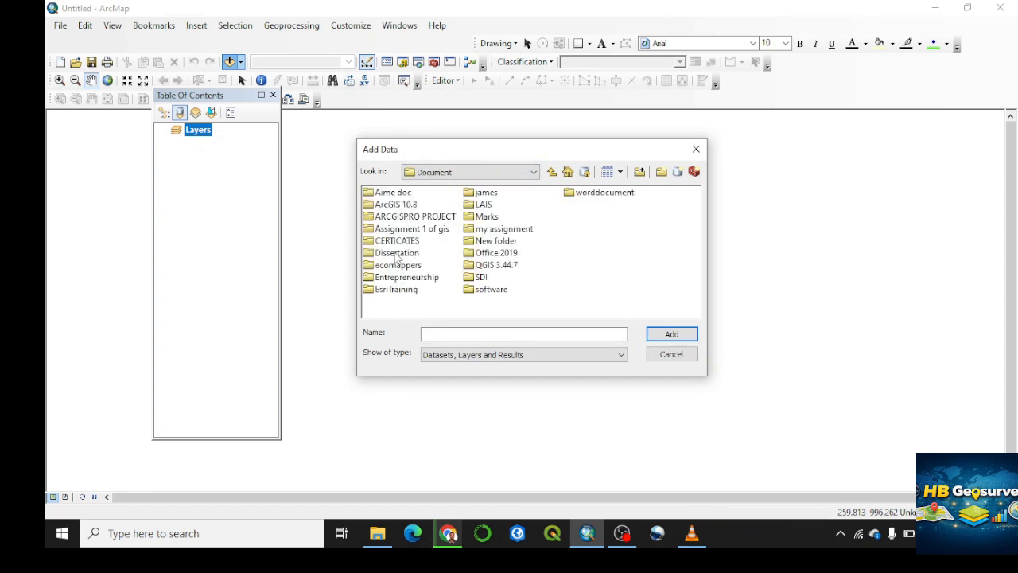
double_click(396, 253)
double_click(385, 206)
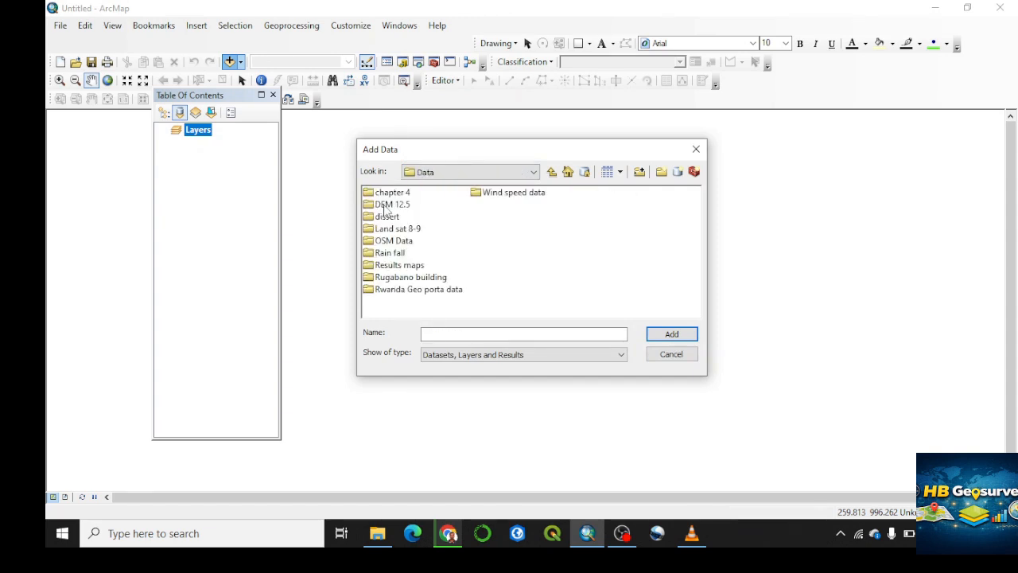
double_click(391, 229)
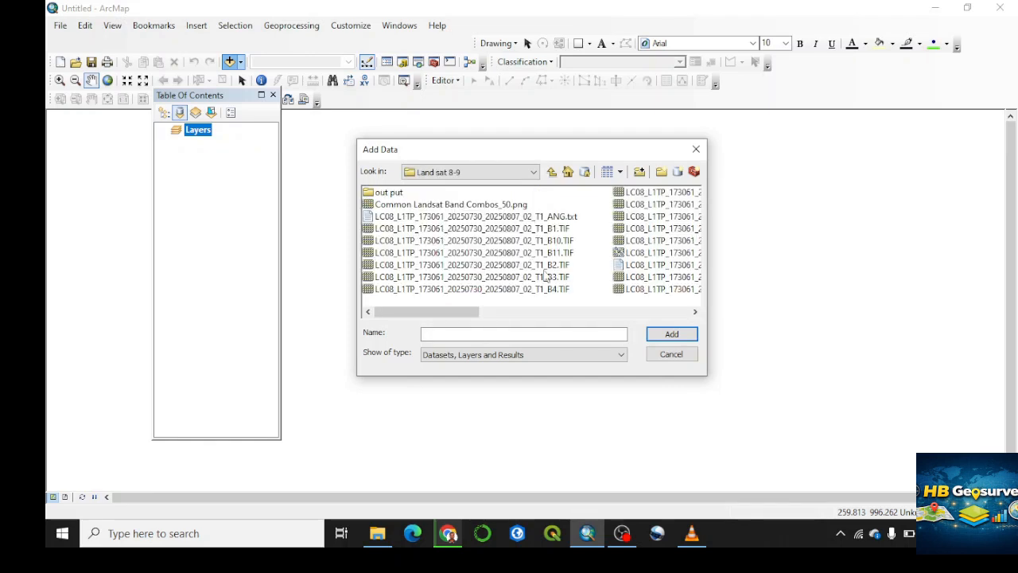
- Add the B1, B10, B11, B2, B3 and B4 TIF rasters of scene LC08_L1TP_173061_20250730_20250807_02_T1 to the map
left_click_drag(427, 311, 449, 310)
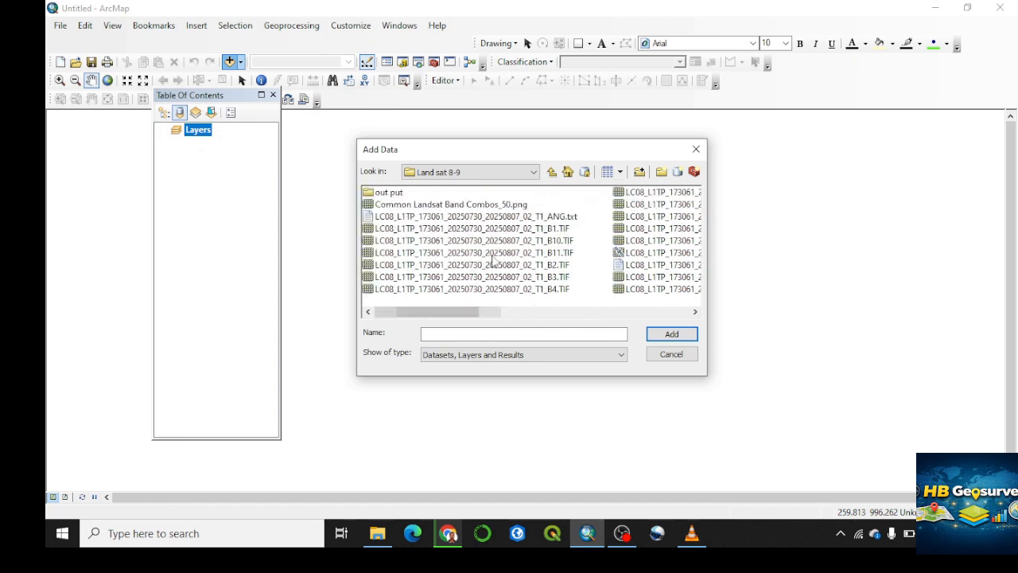
left_click(528, 229)
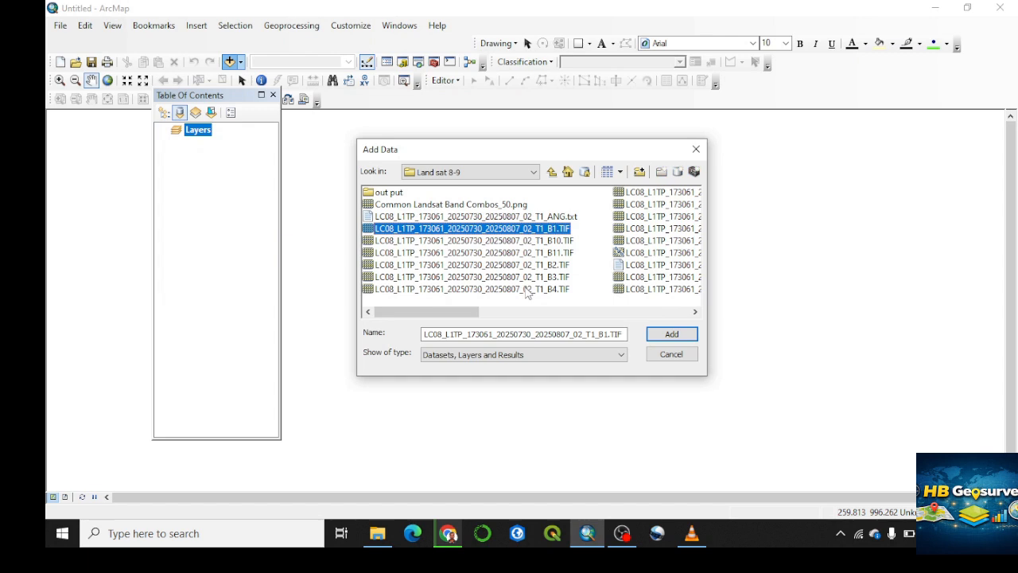
left_click(526, 290, "shift")
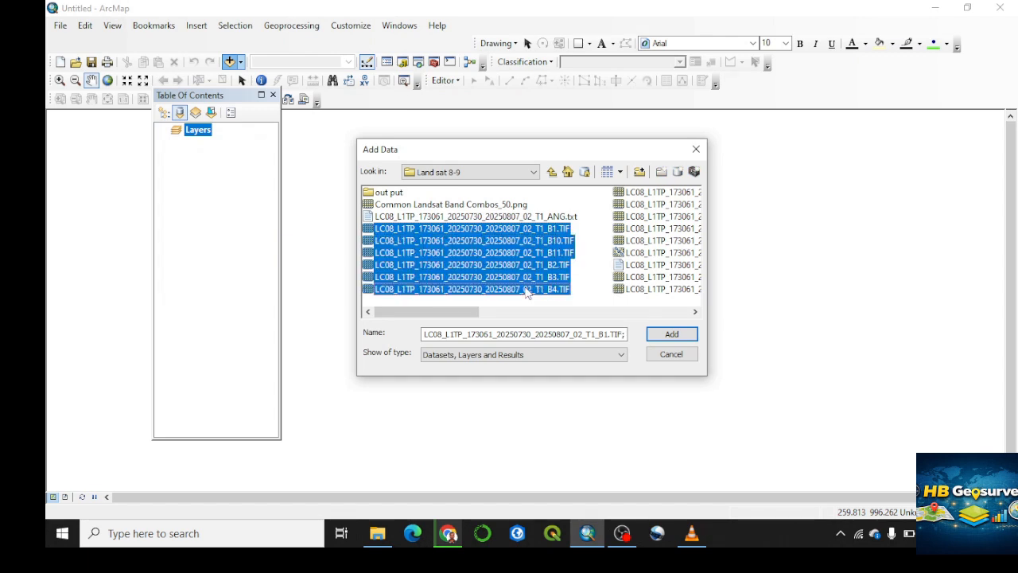
left_click(673, 334)
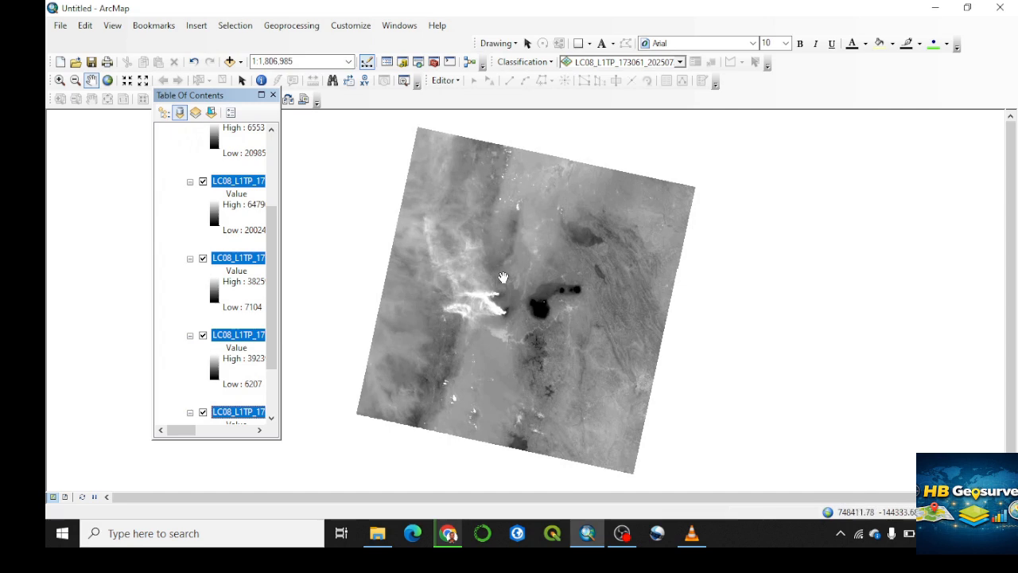
left_click_drag(496, 262, 548, 258)
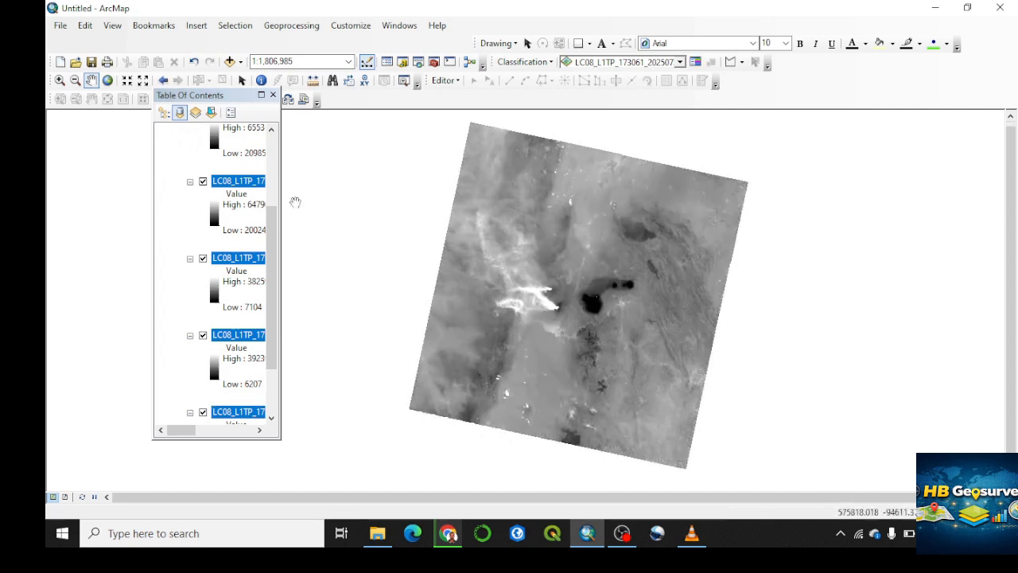
scroll(273, 239, "up", 4)
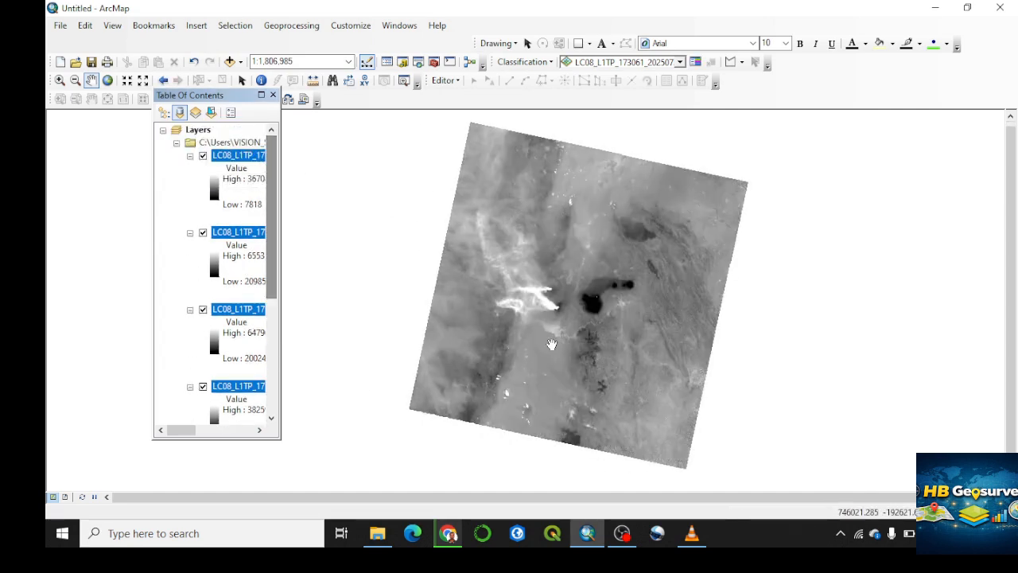